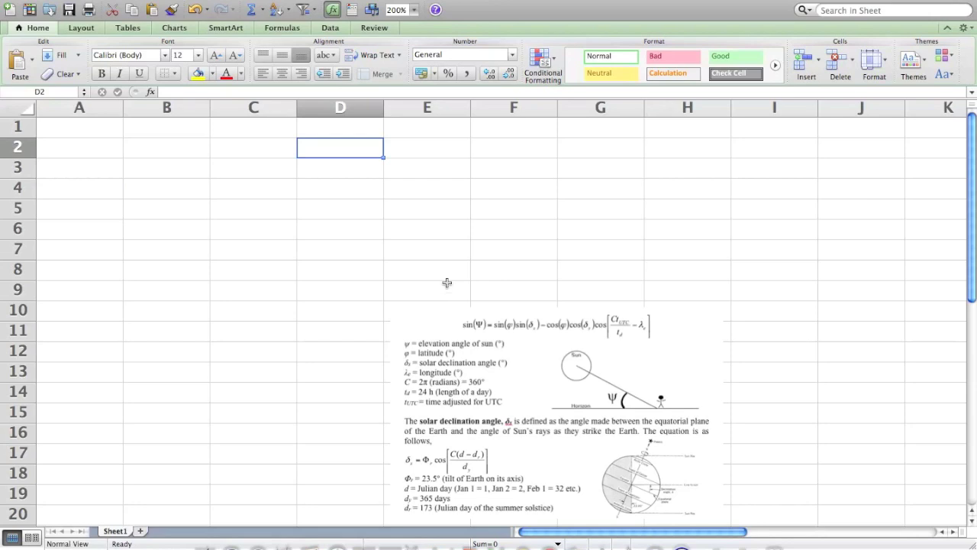
# Head column D 'Latitude' and list 0, 10, 23.5, 40, 50, 66.5, 80, 90 in D2:D9.
pyautogui.click(362, 129)
pyautogui.write('L')
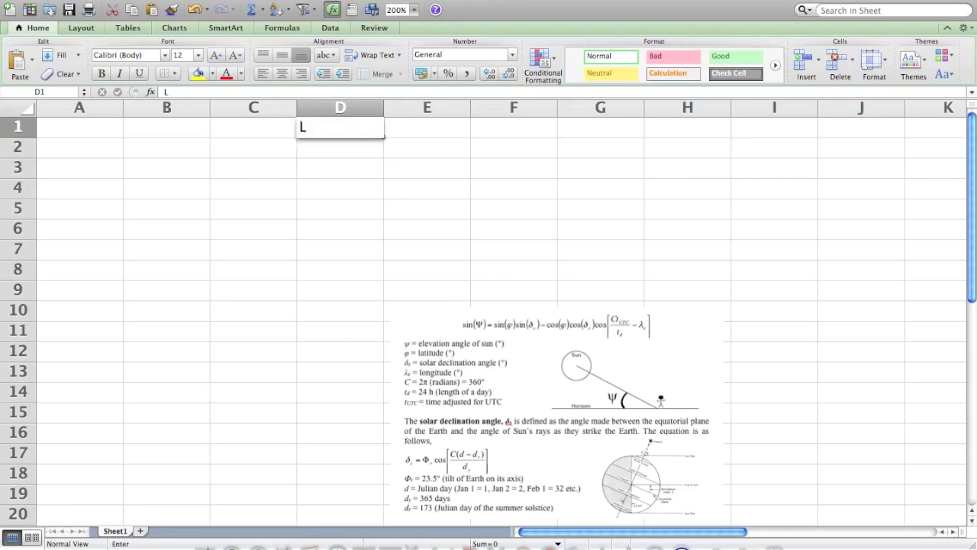
pyautogui.write('atitude')
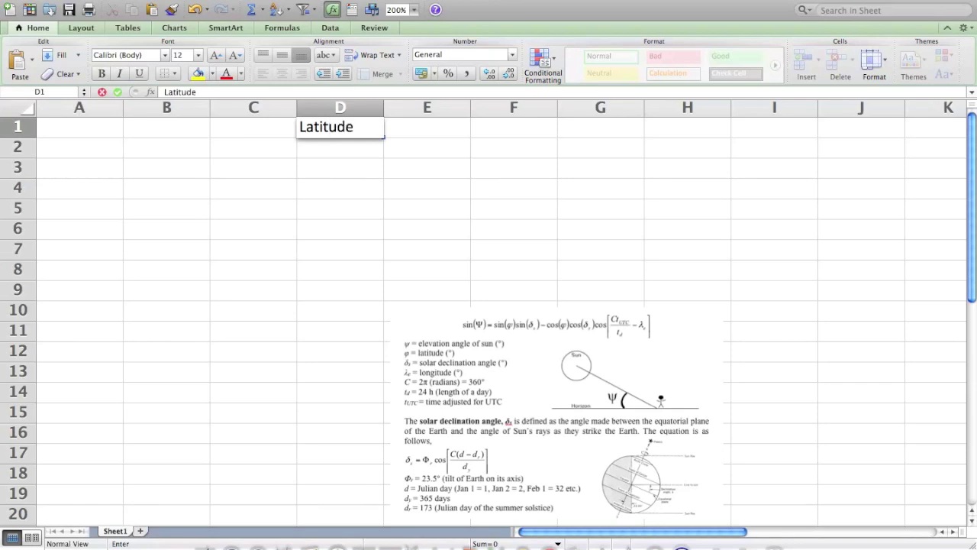
pyautogui.press('Return')
pyautogui.write('0')
pyautogui.press('Return')
pyautogui.write('10')
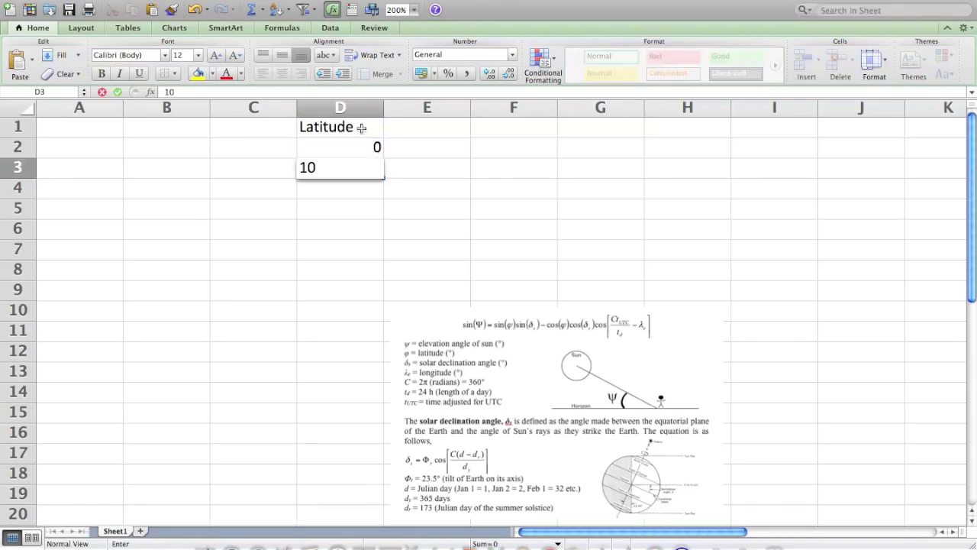
pyautogui.press('Return')
pyautogui.write('23.5')
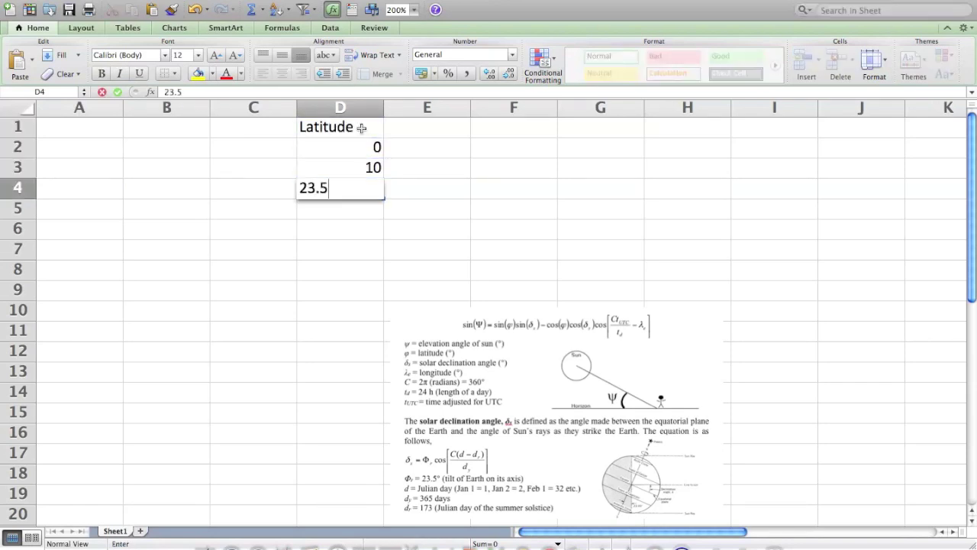
pyautogui.press('Return')
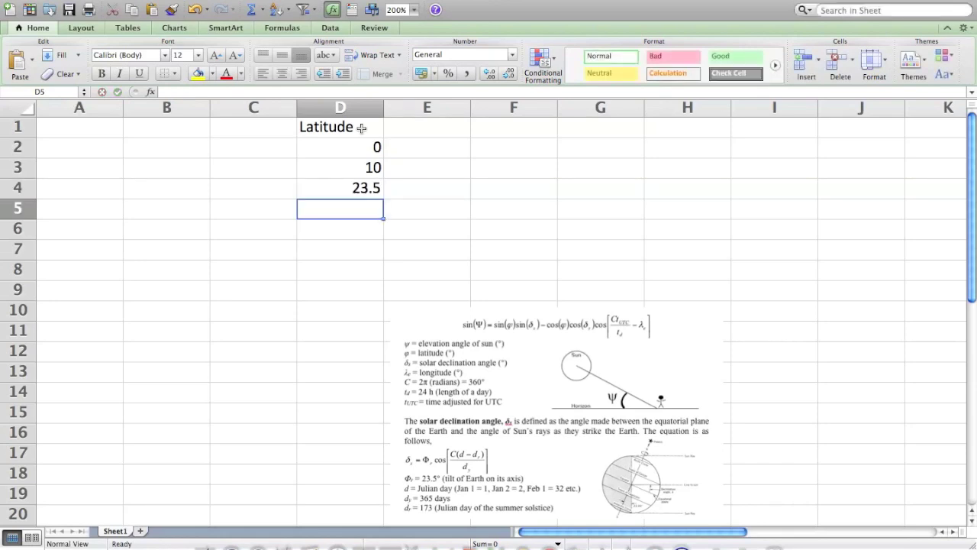
pyautogui.write('40')
pyautogui.press('Return')
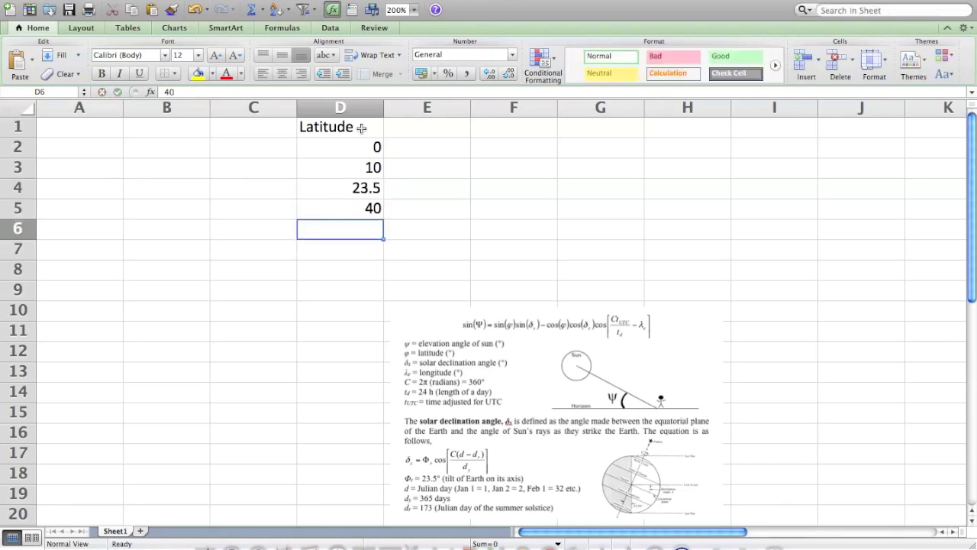
pyautogui.write('50')
pyautogui.press('Return')
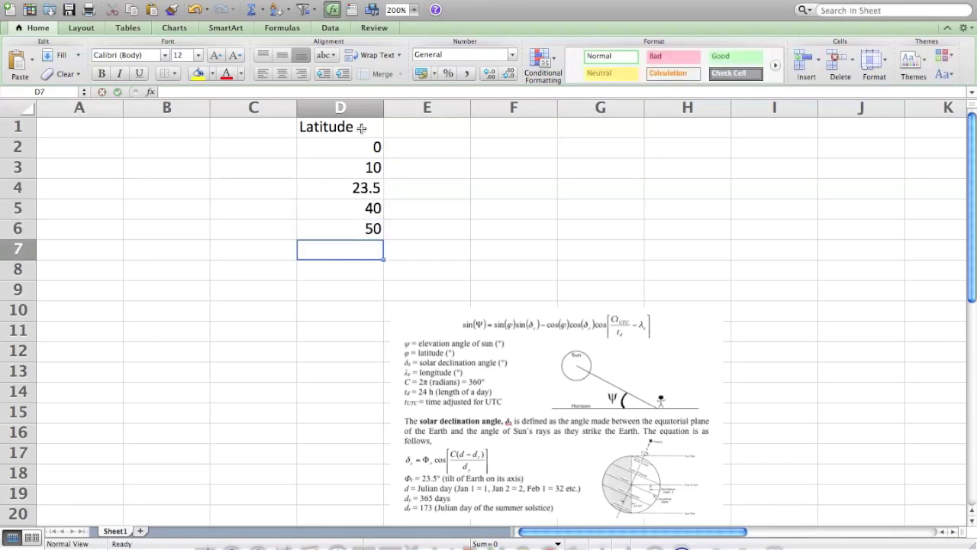
pyautogui.write('66.5')
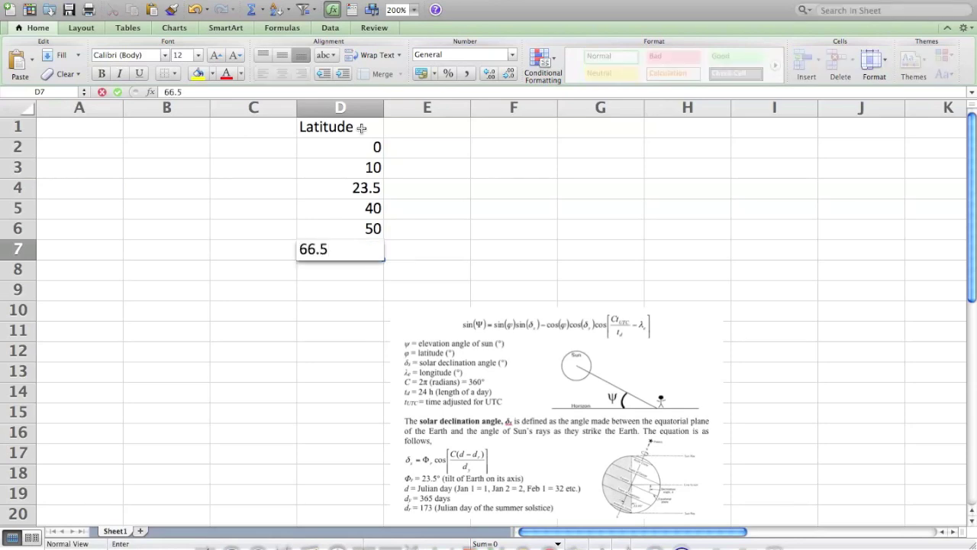
pyautogui.press('Return')
pyautogui.write('80')
pyautogui.press('Return')
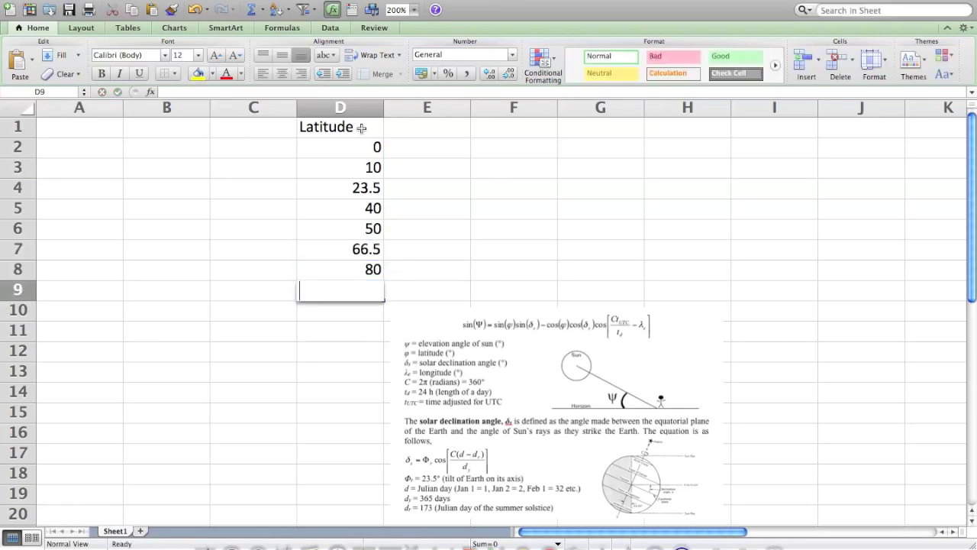
pyautogui.write('90')
pyautogui.press('Up')
pyautogui.press('Up')
pyautogui.press('Up')
pyautogui.press('Up')
pyautogui.press('Up')
pyautogui.press('Up')
pyautogui.press('Up')
pyautogui.press('Up')
# Enter the dates January 29, 2012 in E1 and June 21, 2012 in F1.
pyautogui.press('Right')
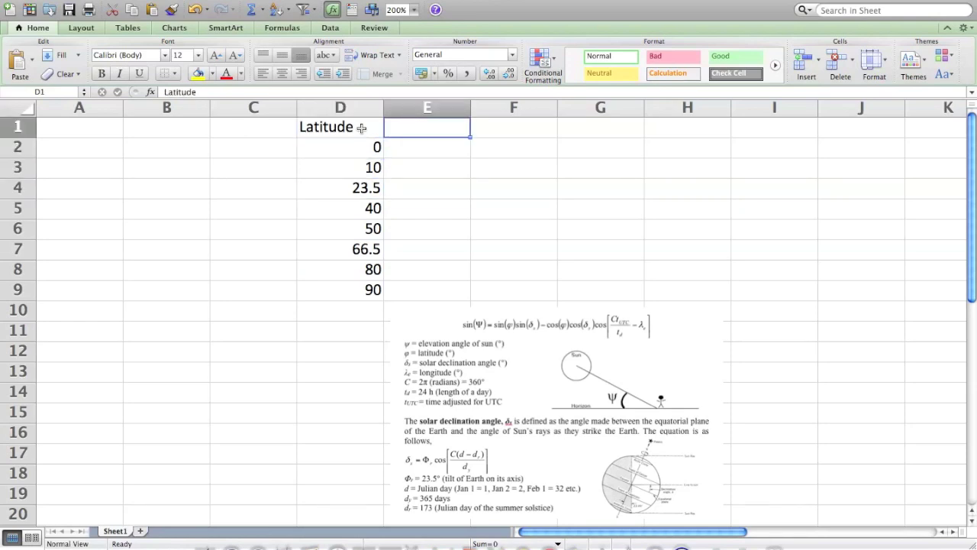
pyautogui.write('Ja')
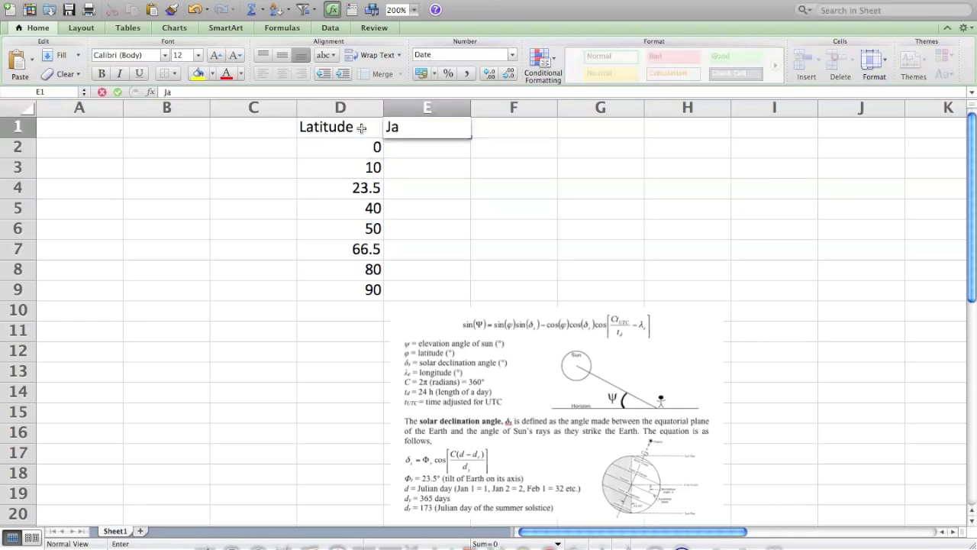
pyautogui.write('nuary 29, 2012')
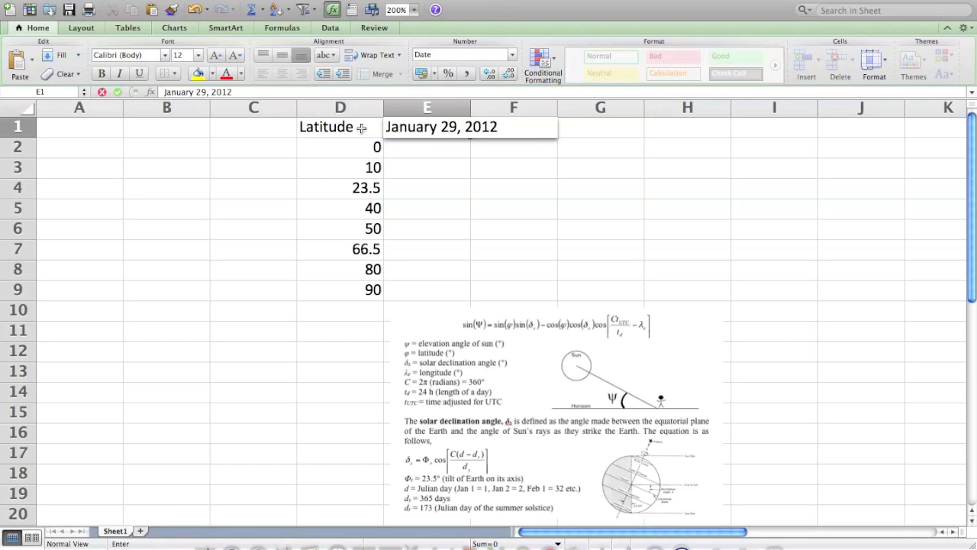
pyautogui.press('Return')
pyautogui.press('Up')
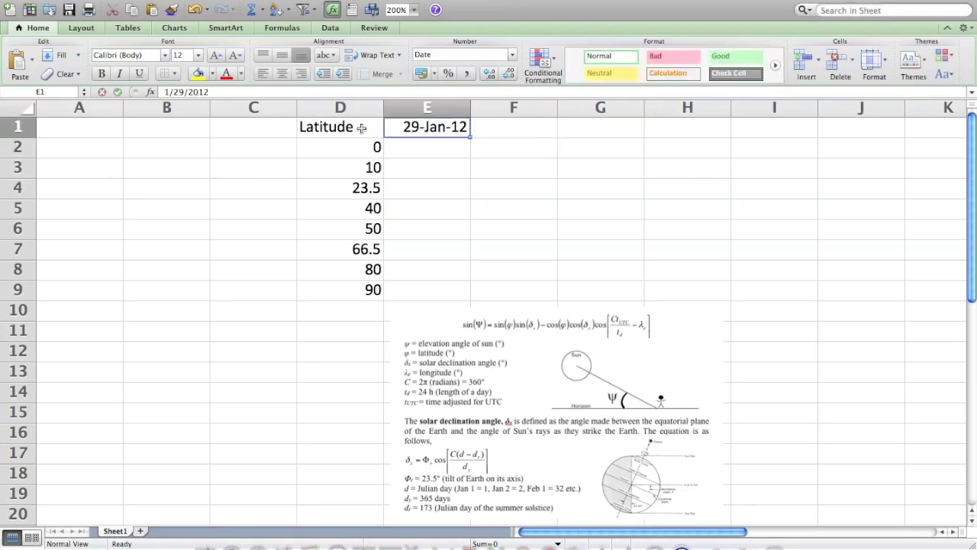
pyautogui.press('Right')
pyautogui.write('June ')
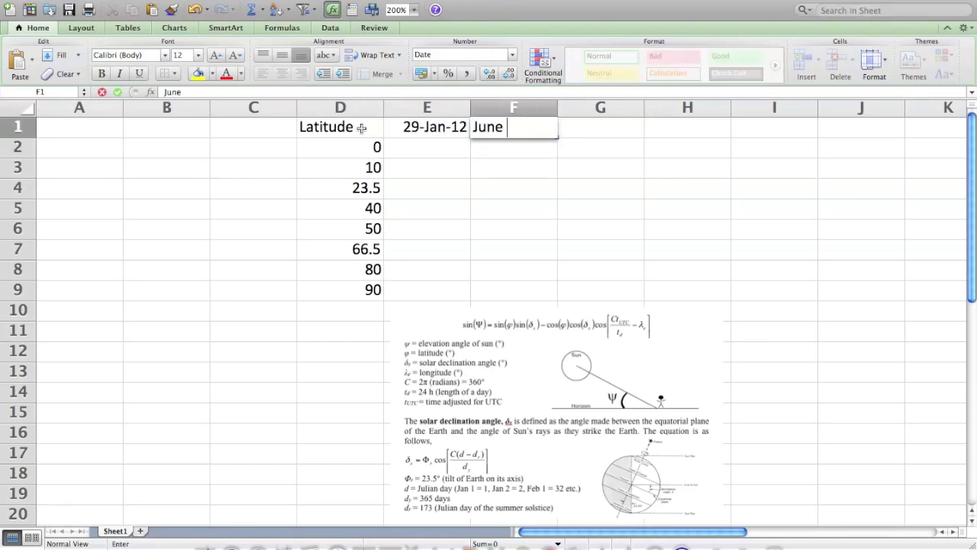
pyautogui.write('21, 2012')
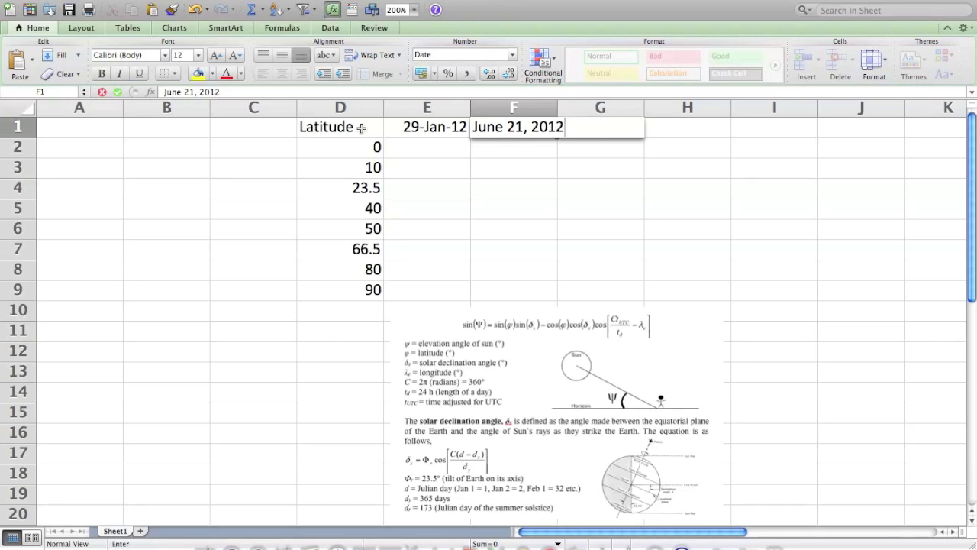
pyautogui.press('Return')
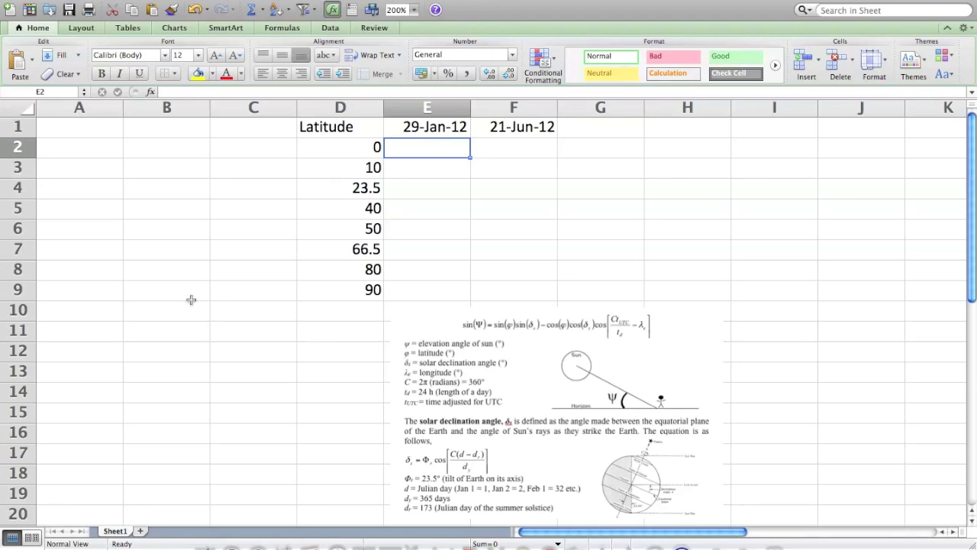
# Put 'Constants' in A1 with labels lambda e, C, td and tutc in A2:A5.
pyautogui.click(107, 126)
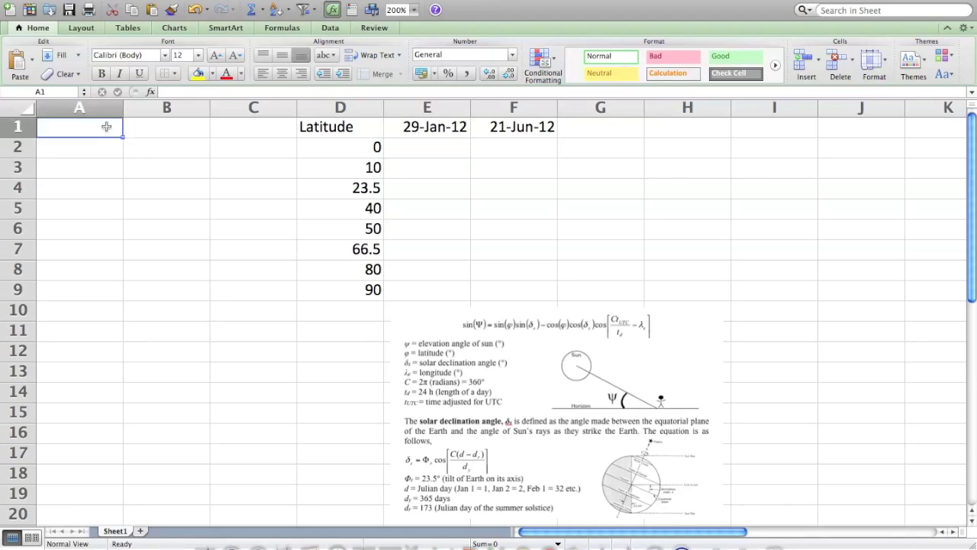
pyautogui.write('Constants')
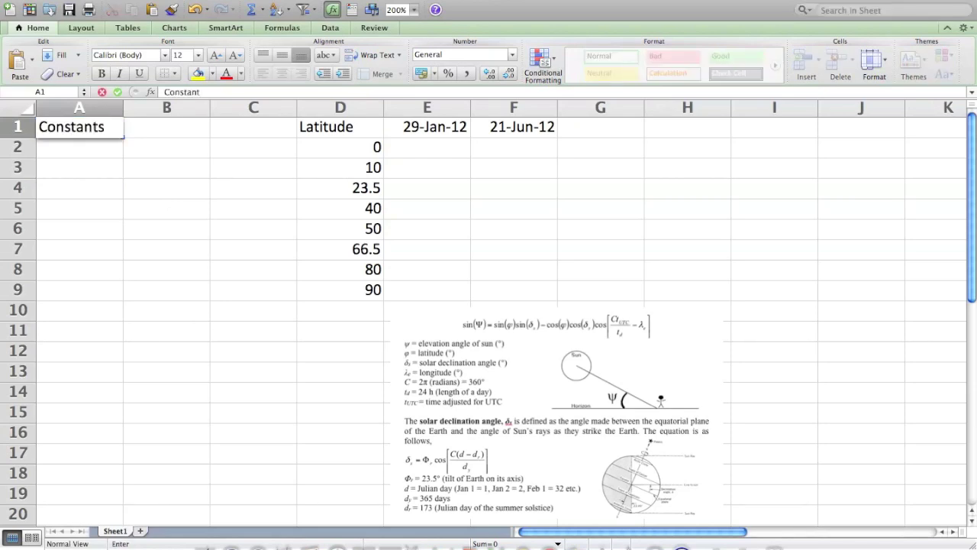
pyautogui.press('Return')
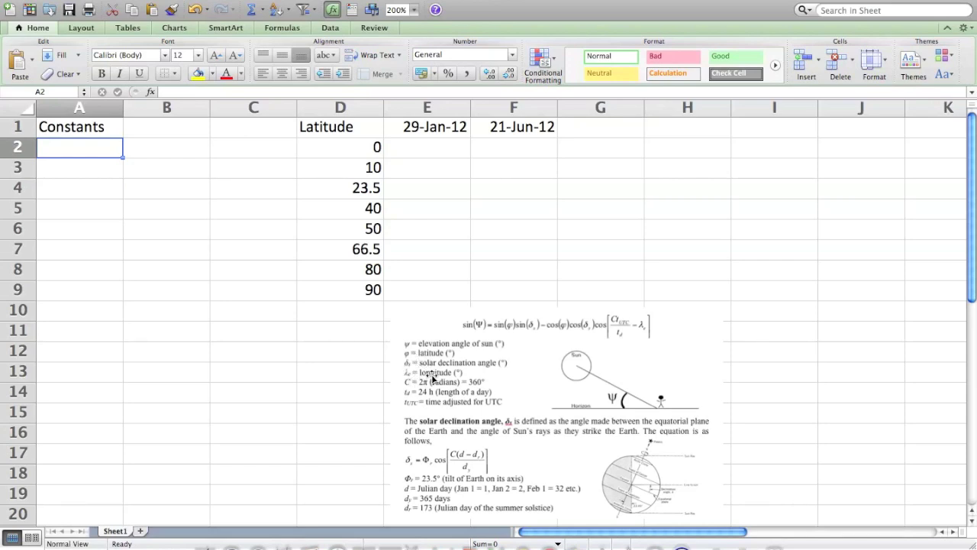
pyautogui.write('lambda')
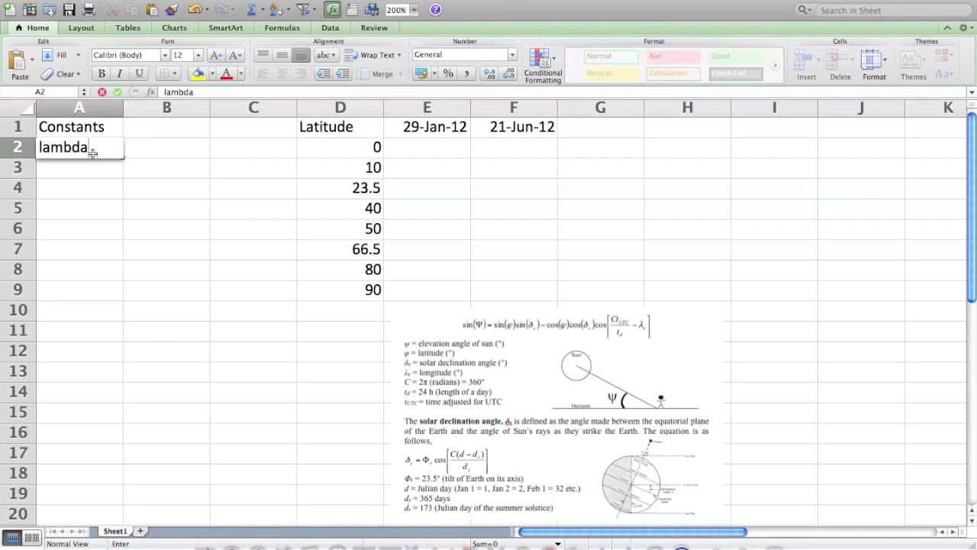
pyautogui.write(' e')
pyautogui.press('Return')
pyautogui.press('Return')
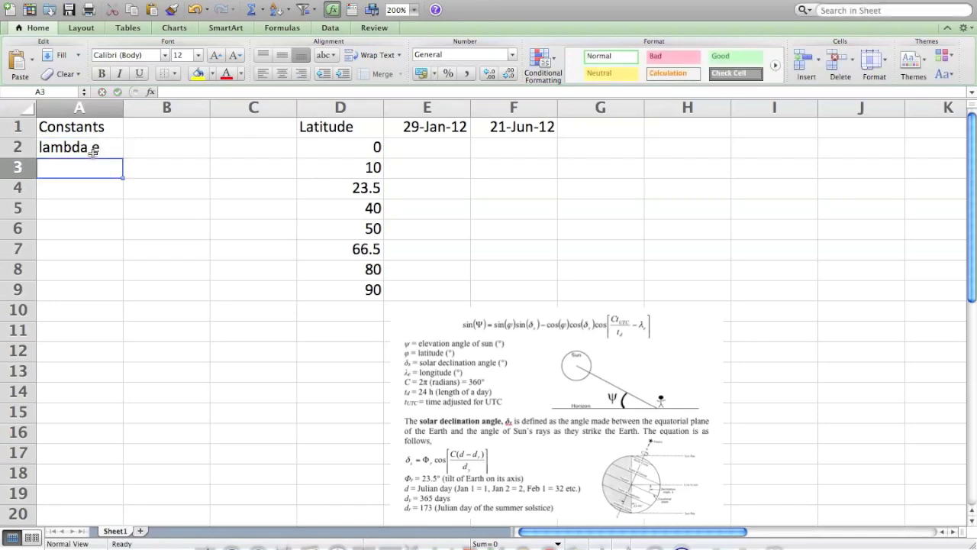
pyautogui.write('C')
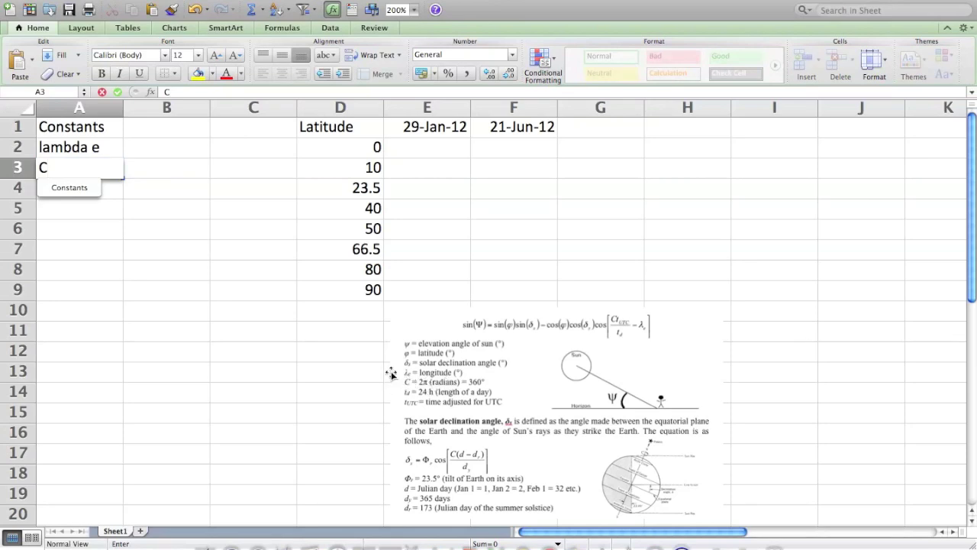
pyautogui.press('Return')
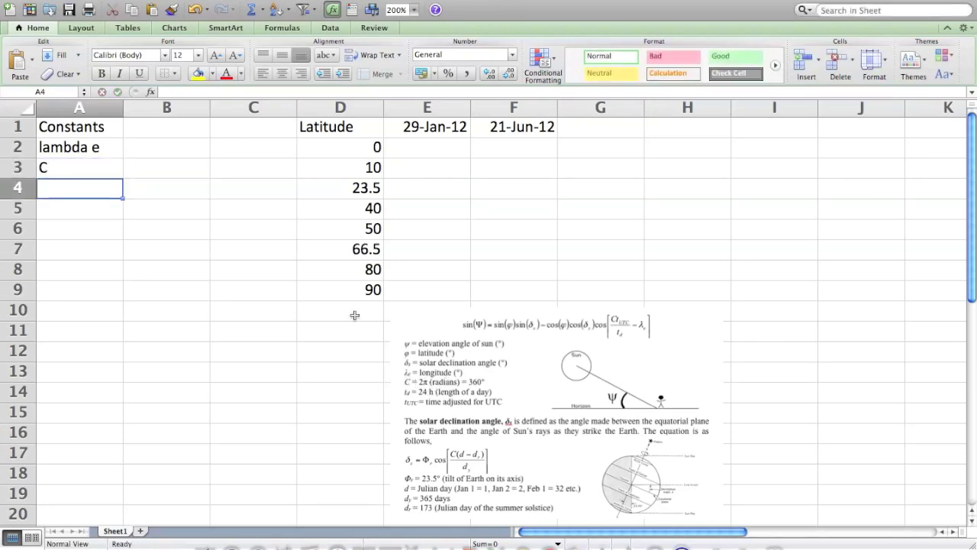
pyautogui.write('td')
pyautogui.press('Return')
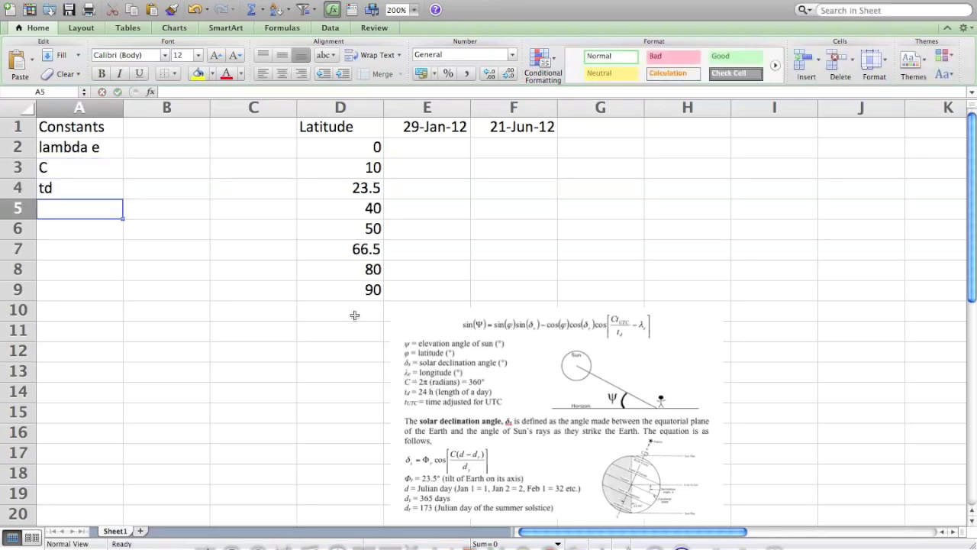
pyautogui.write('tutc')
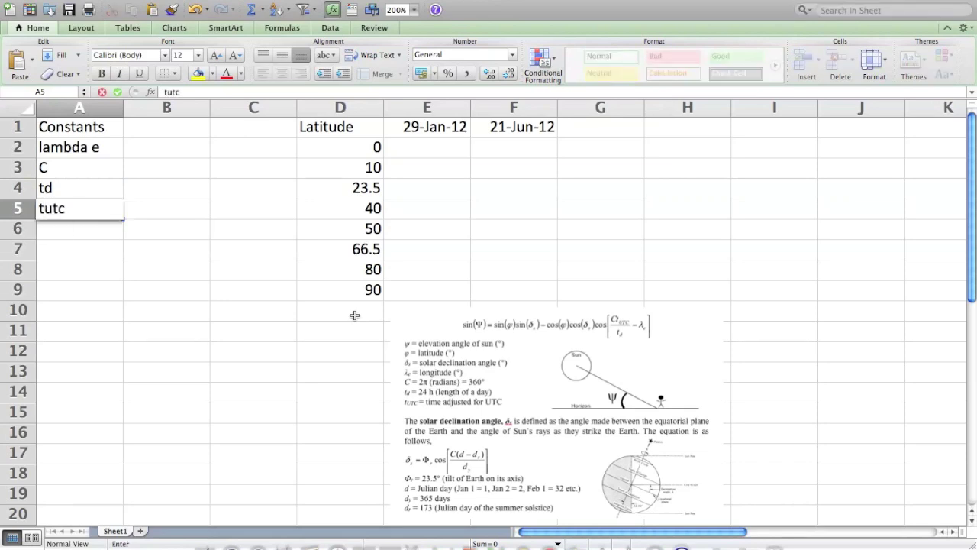
pyautogui.press('Return')
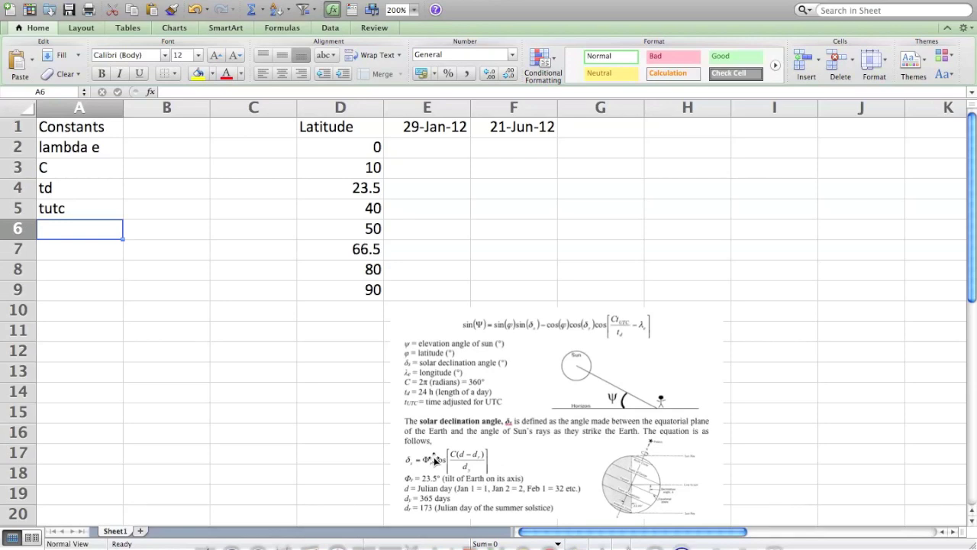
# Add the 'delta s (Jan 29)' heading in A7 and tilt 23.5 in row 8.
pyautogui.press('Down')
pyautogui.write('delt')
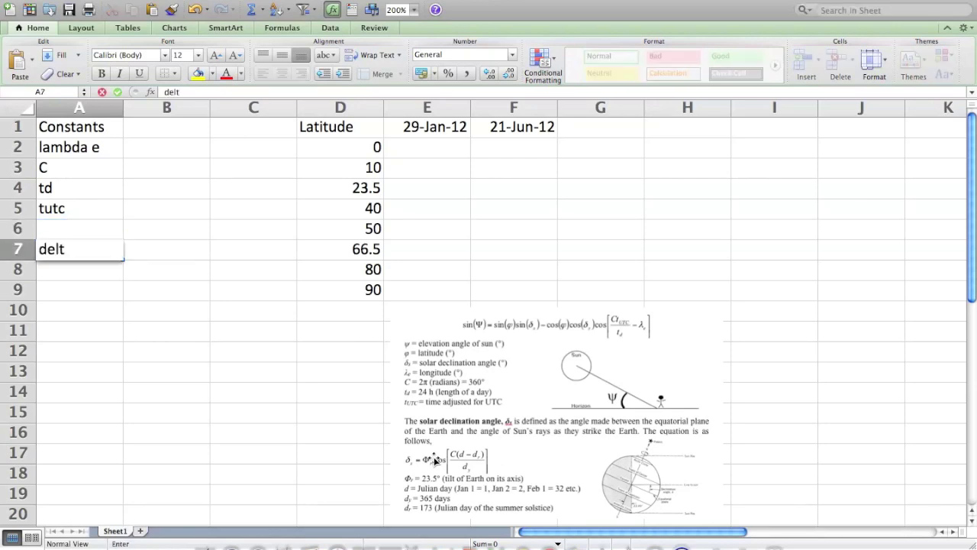
pyautogui.write('a s (Jan 29)')
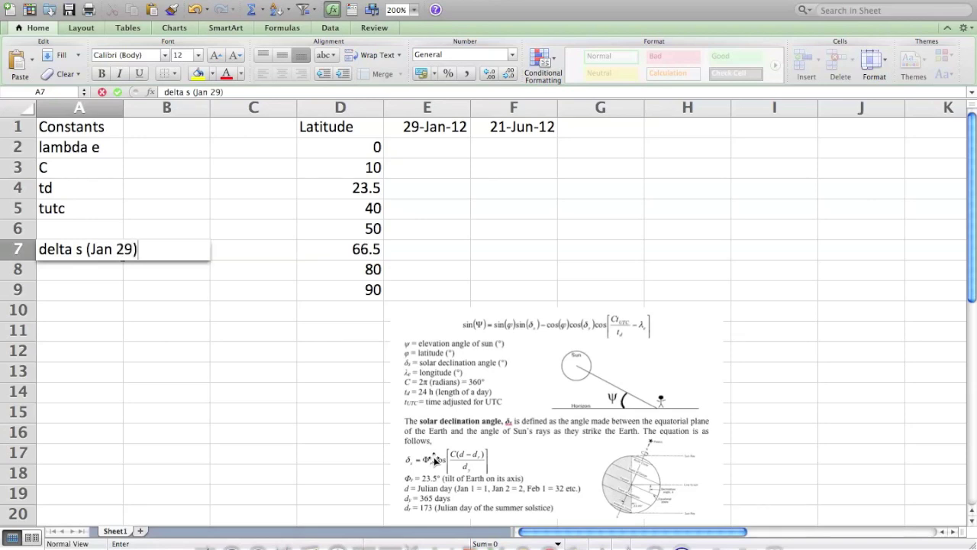
pyautogui.press('Return')
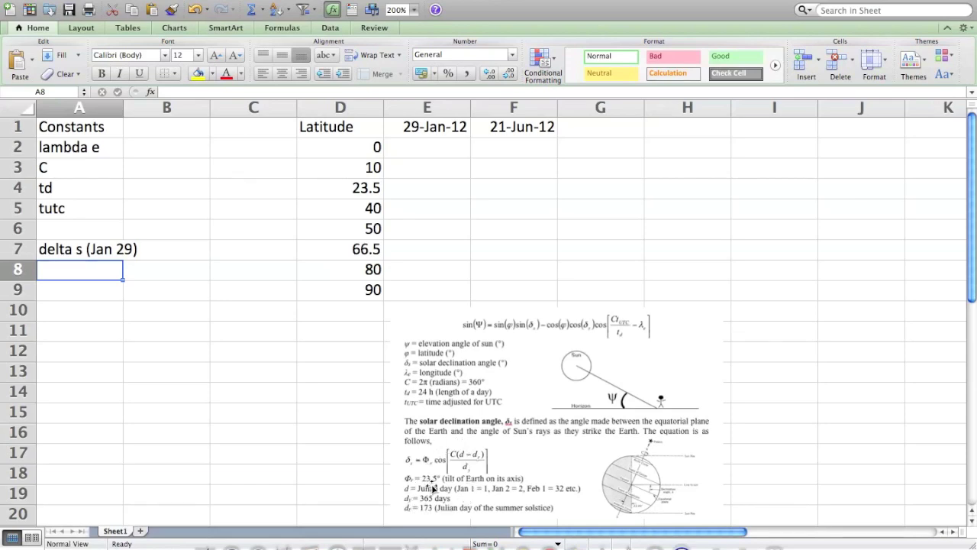
pyautogui.write('tilt')
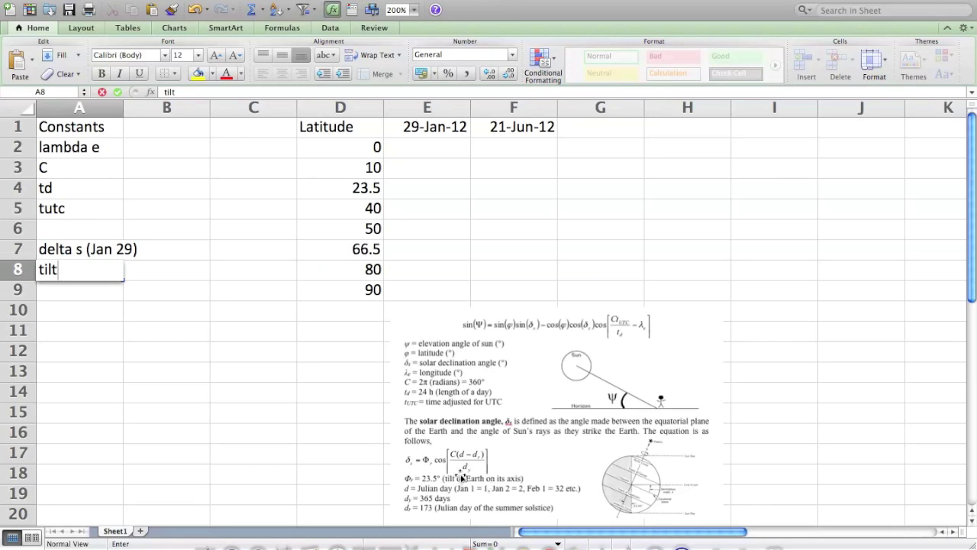
pyautogui.press('Tab')
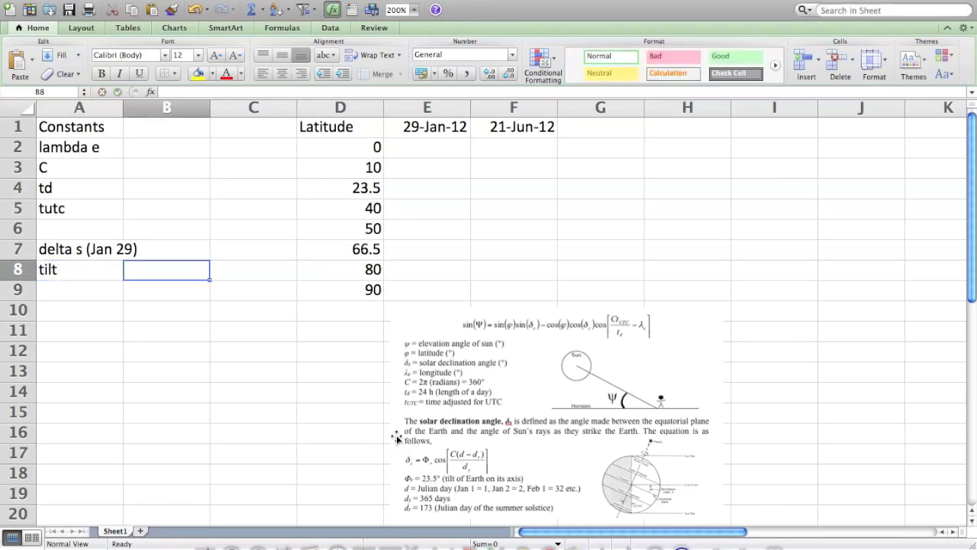
pyautogui.write('23.5')
pyautogui.press('Return')
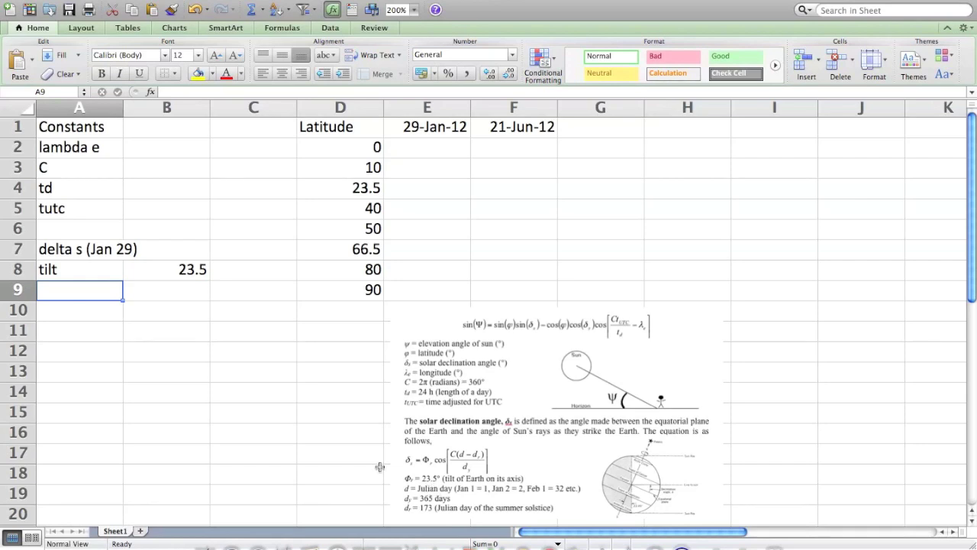
# Enter d 29, dy 365 and dr 173 in rows 9–11 beneath tilt.
pyautogui.write('d')
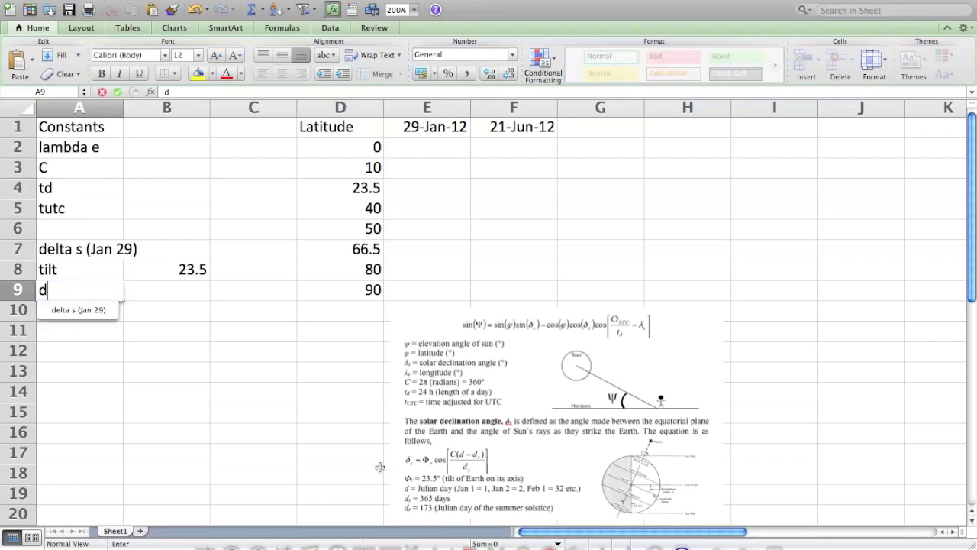
pyautogui.press('Tab')
pyautogui.write('29')
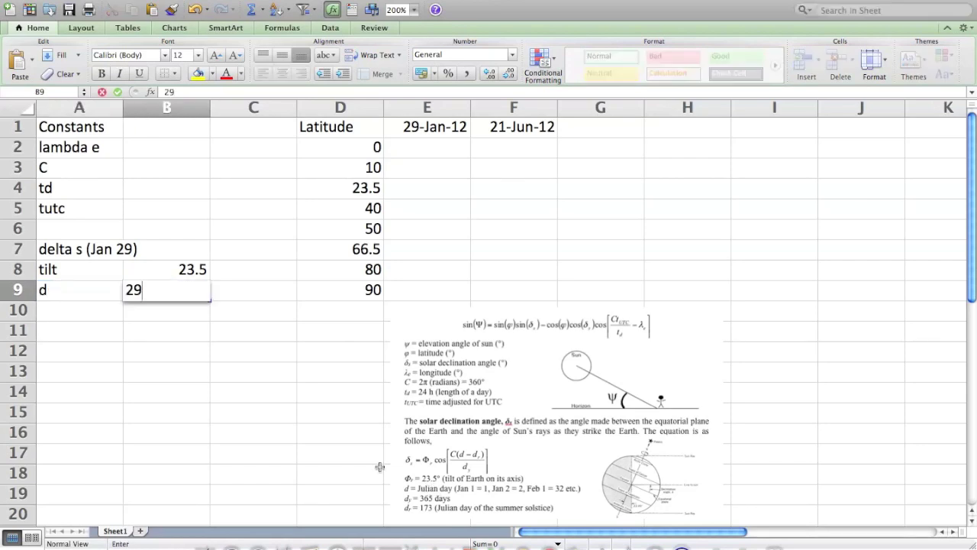
pyautogui.press('Return')
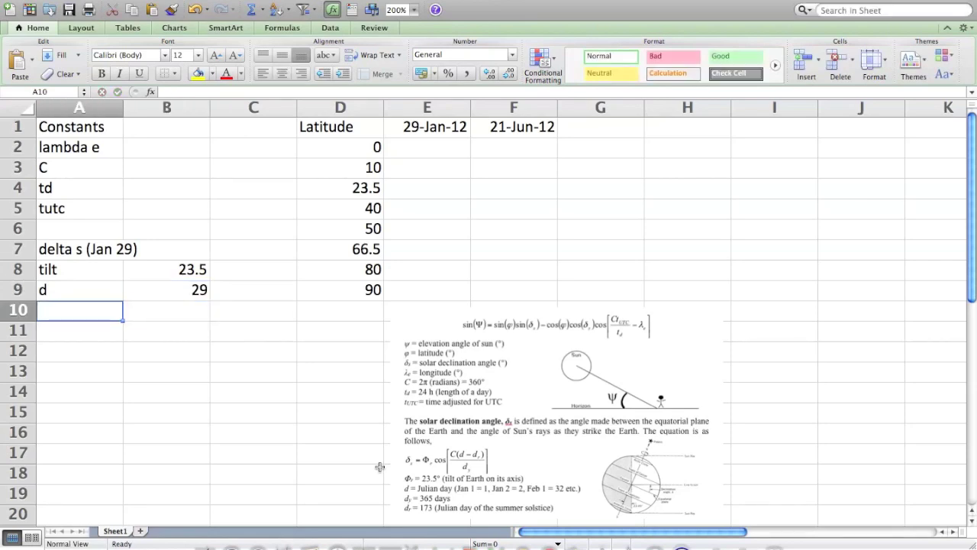
pyautogui.write('dy')
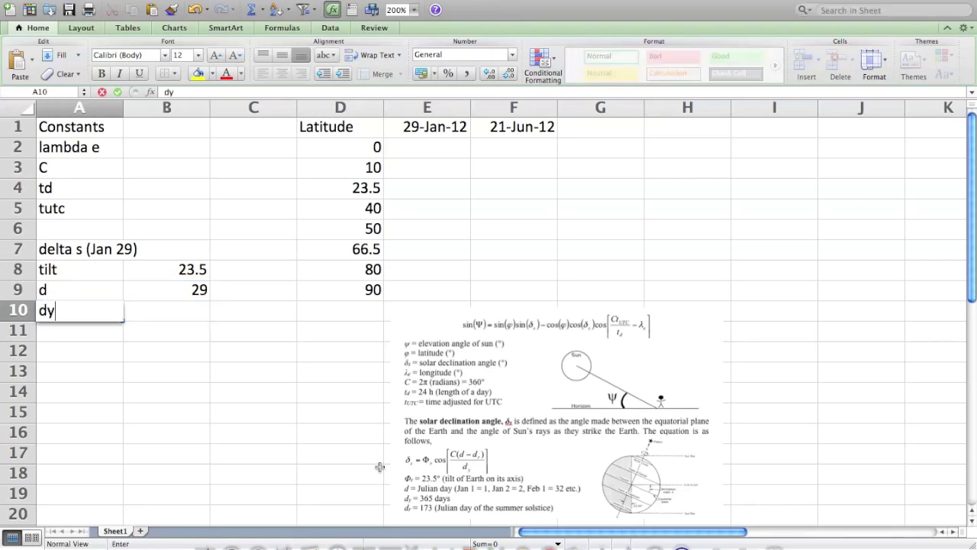
pyautogui.press('Tab')
pyautogui.write('365')
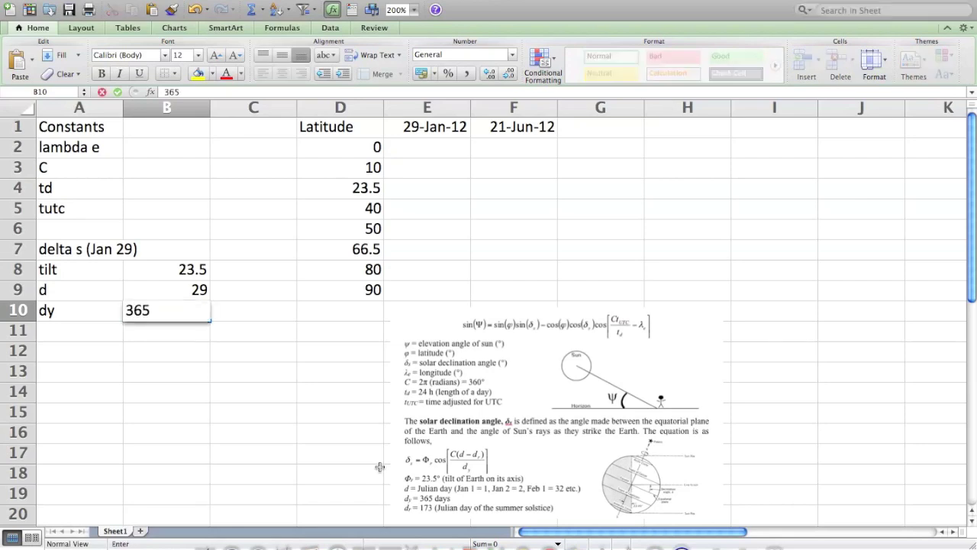
pyautogui.press('Return')
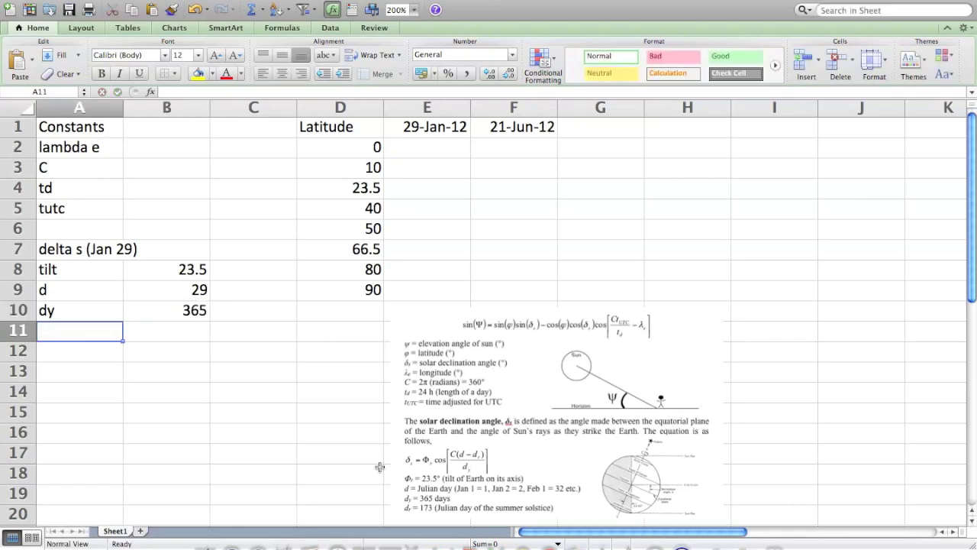
pyautogui.write('dr')
pyautogui.press('Tab')
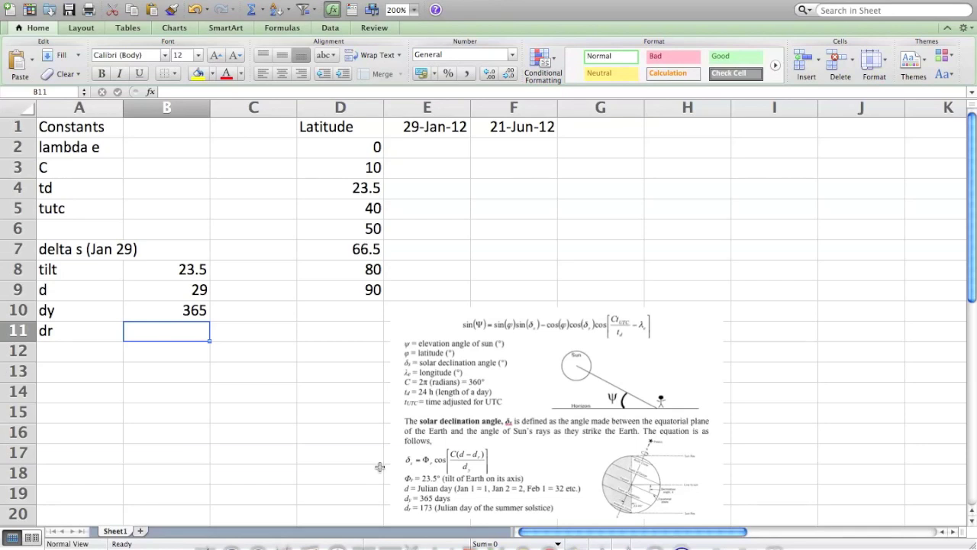
pyautogui.write('173')
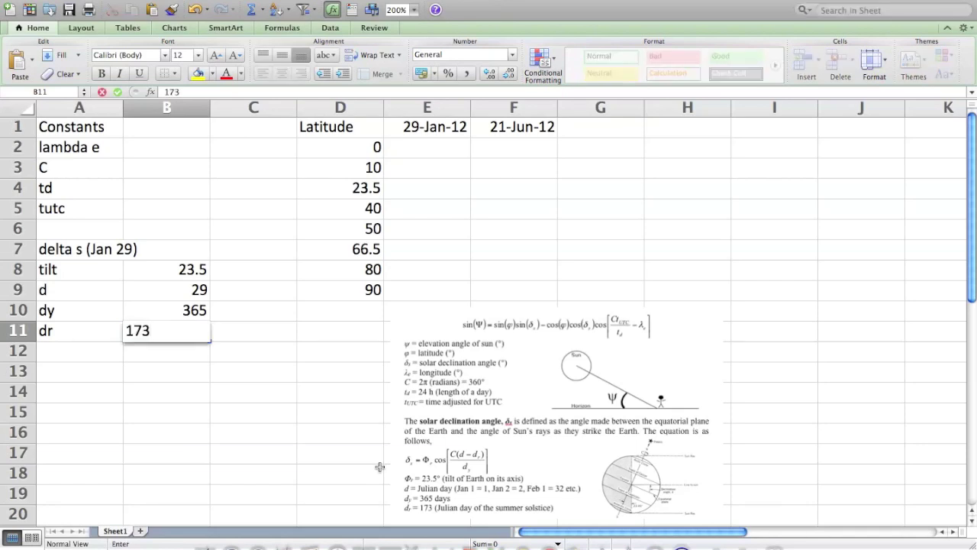
pyautogui.press('Return')
pyautogui.press('Down')
# Add the 'delta s (June 21)' heading in row 13 and tilt 23.5 below it.
pyautogui.press('Left')
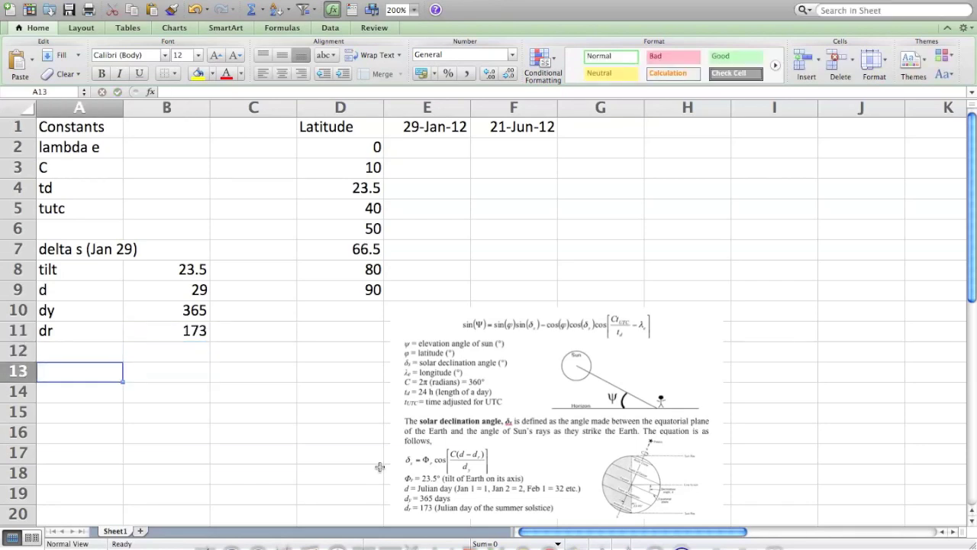
pyautogui.write('delta x')
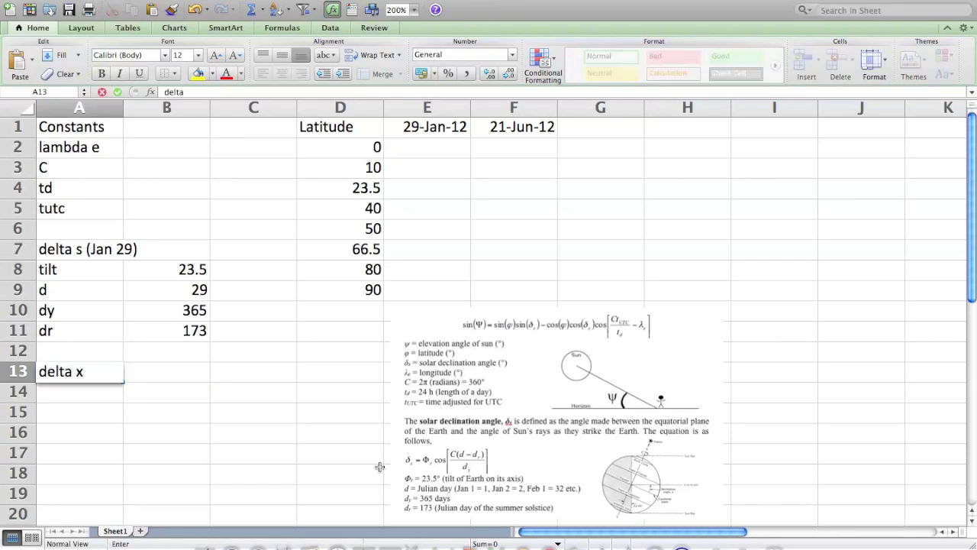
pyautogui.press('BackSpace')
pyautogui.write('s (June 21')
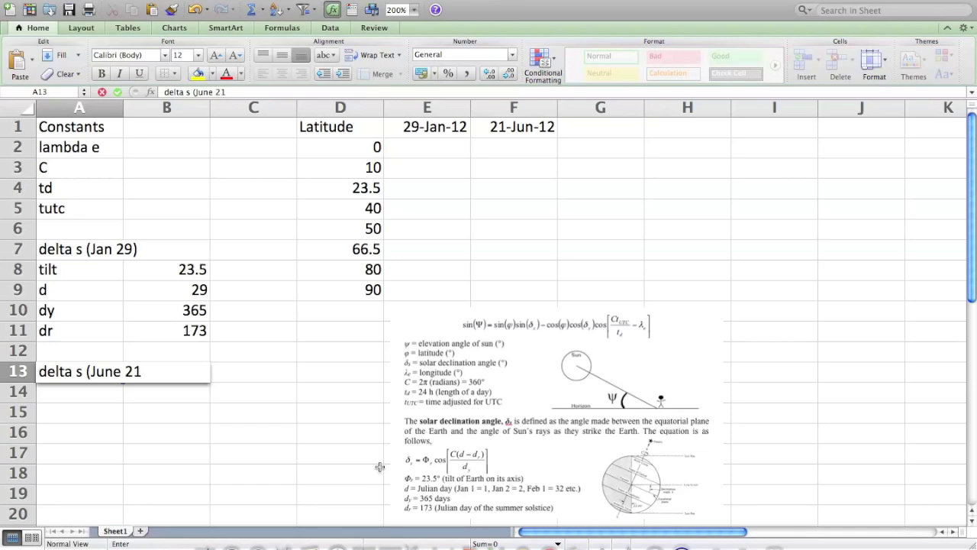
pyautogui.write(')')
pyautogui.press('Return')
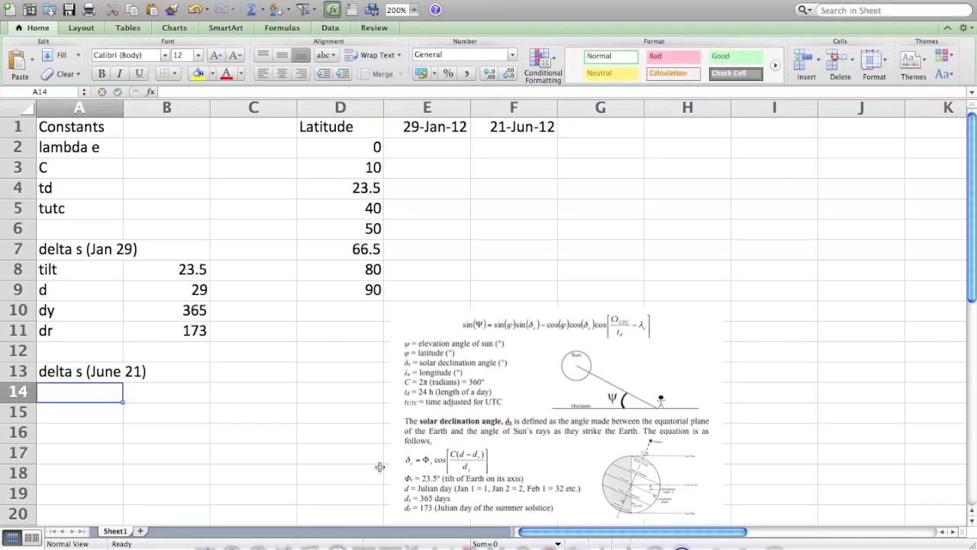
pyautogui.write('ti')
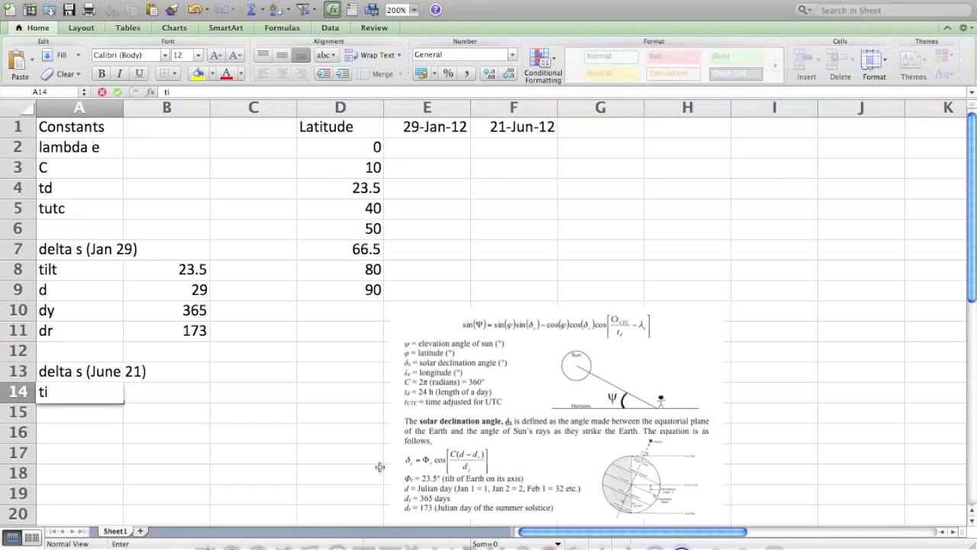
pyautogui.write('lt')
pyautogui.press('Tab')
pyautogui.write('23.')
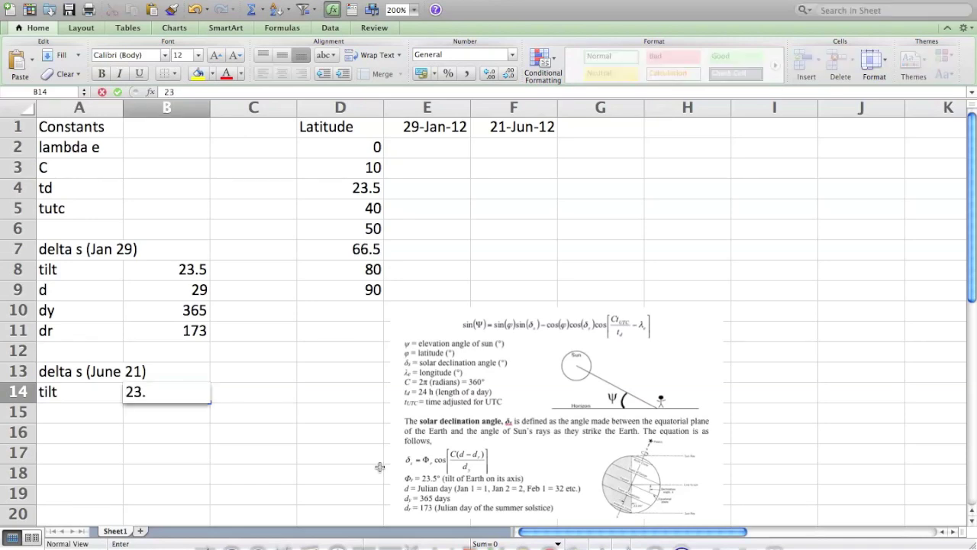
pyautogui.write('5')
pyautogui.press('Return')
# Enter the d label with day number 173 in row 15.
pyautogui.write('d')
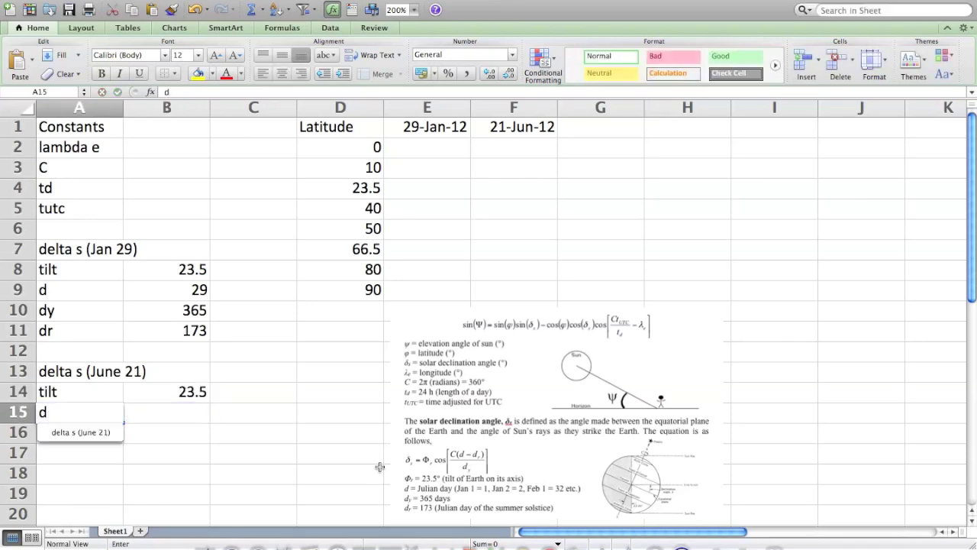
pyautogui.press('Down')
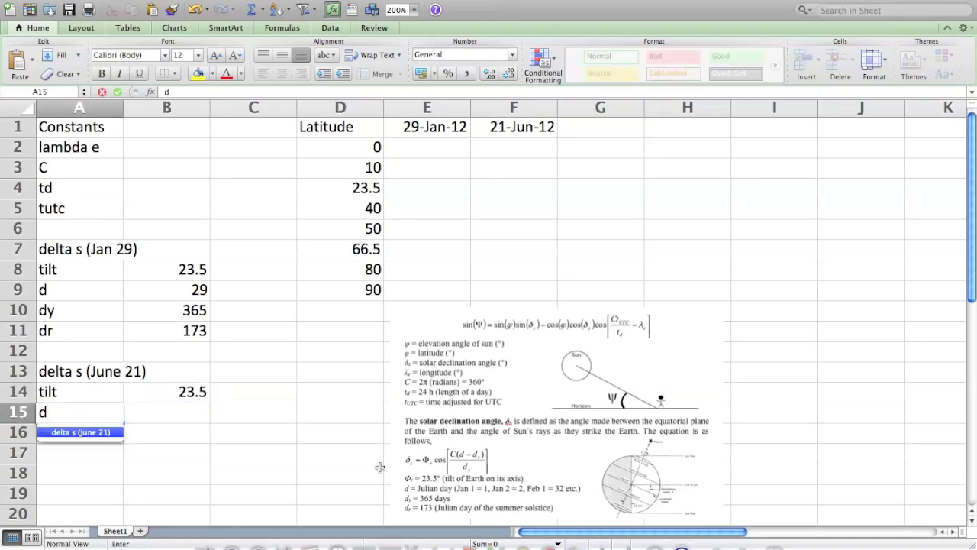
pyautogui.press('Up')
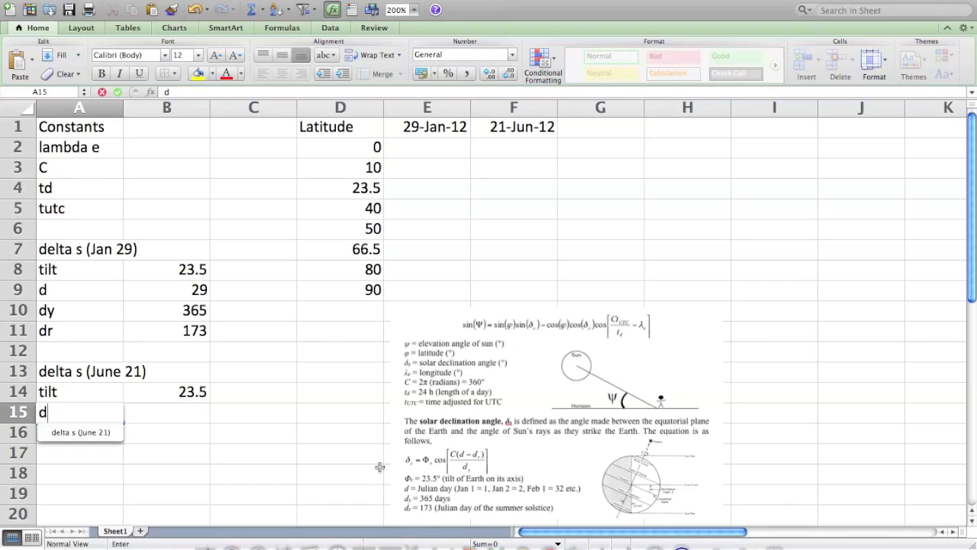
pyautogui.press('Return')
pyautogui.press('Up')
pyautogui.press('Right')
pyautogui.write('1')
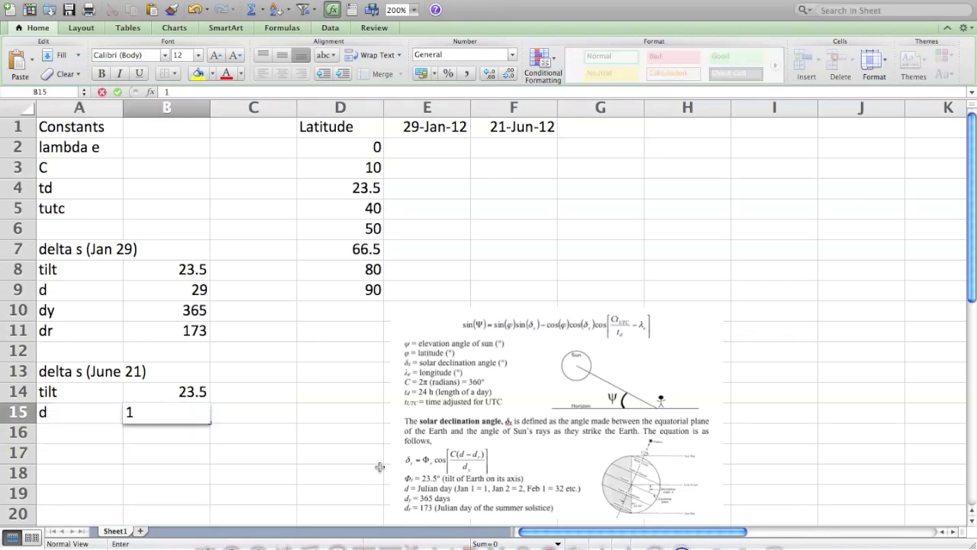
pyautogui.write('73')
pyautogui.press('Return')
pyautogui.press('Left')
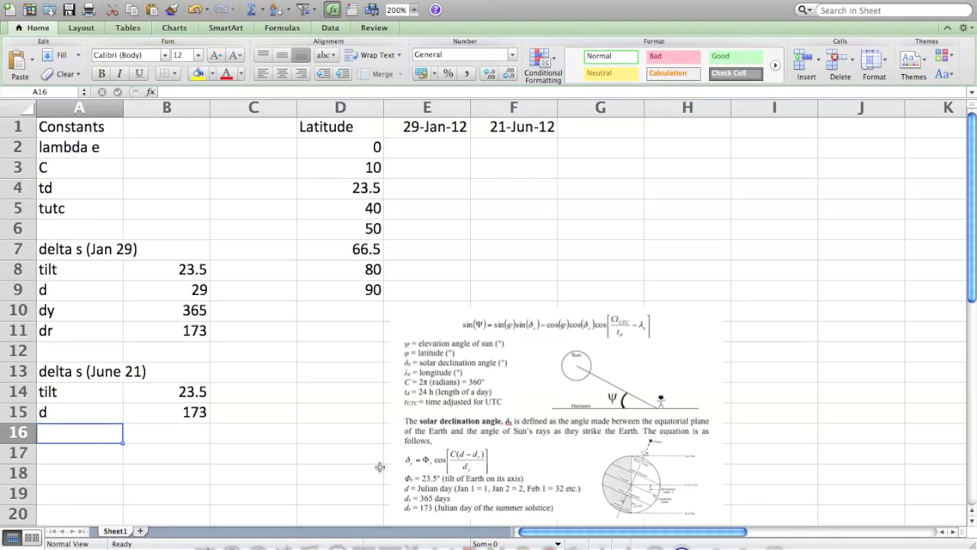
# Enter dy 365 and dr 173 in rows 16–17, then widen column A.
pyautogui.write('dy')
pyautogui.press('Tab')
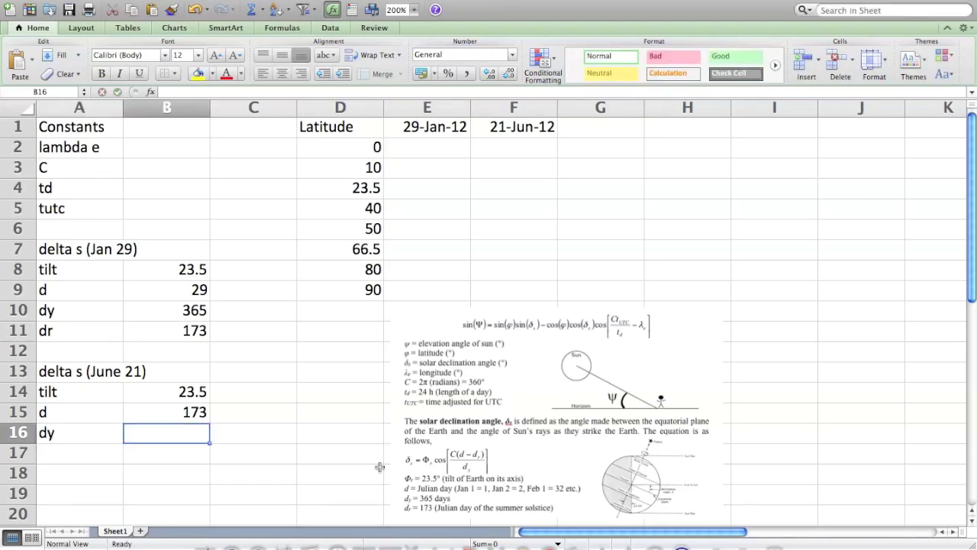
pyautogui.write('365')
pyautogui.press('Return')
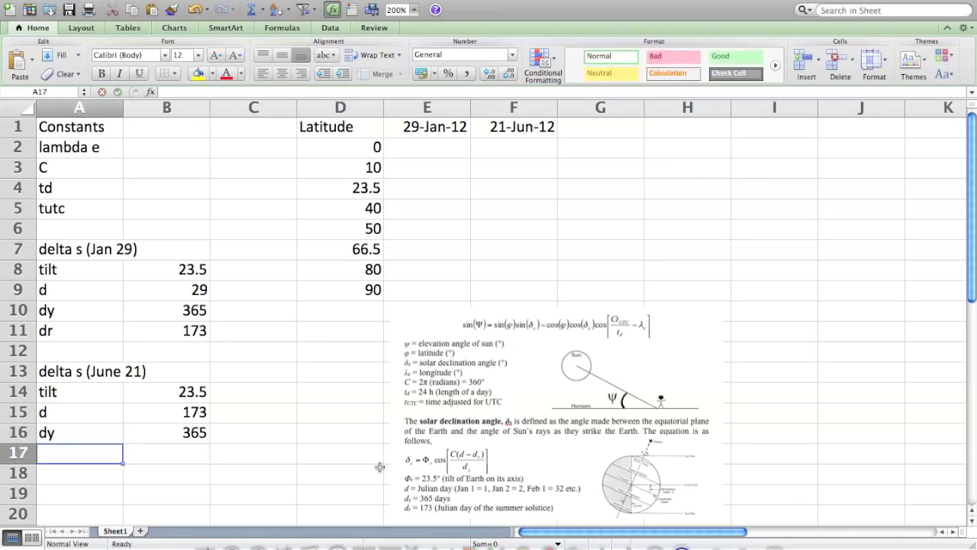
pyautogui.write('dr')
pyautogui.press('Tab')
pyautogui.write('1')
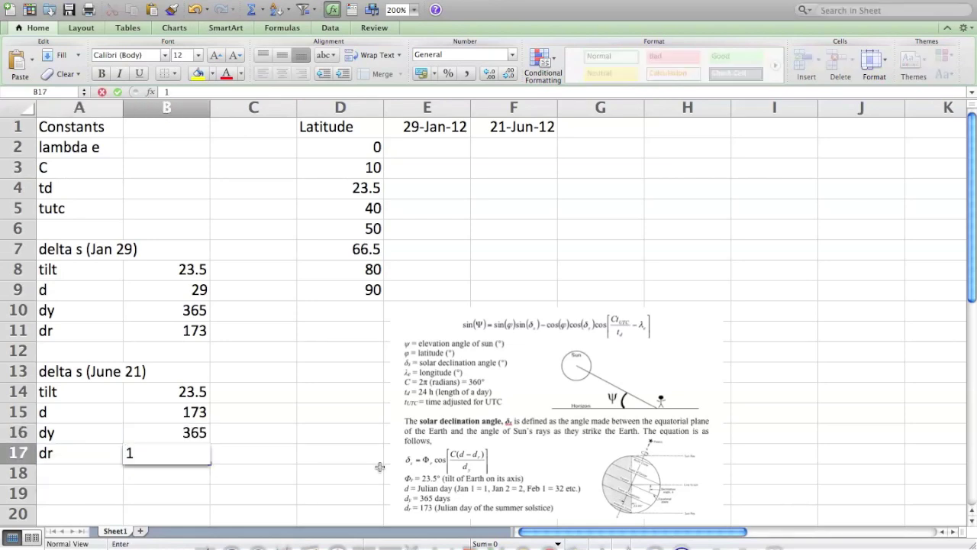
pyautogui.write('73')
pyautogui.press('Down')
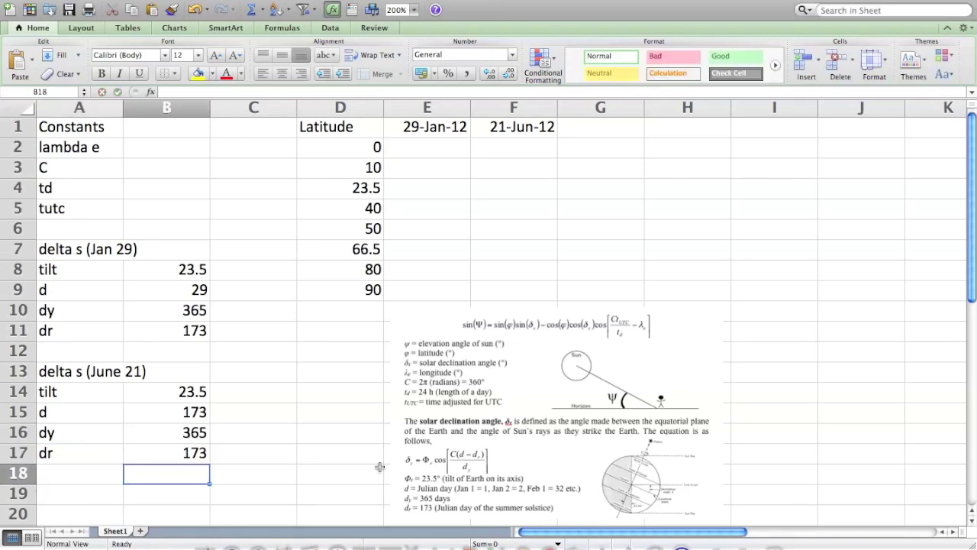
pyautogui.moveTo(123, 111); pyautogui.dragTo(155, 111)
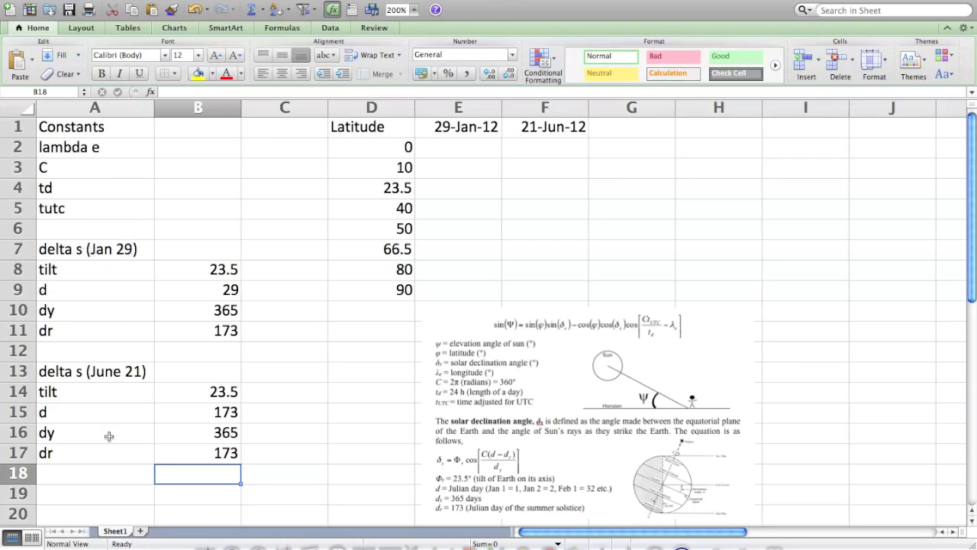
# Select cell A19 for a new label.
pyautogui.click(85, 495)
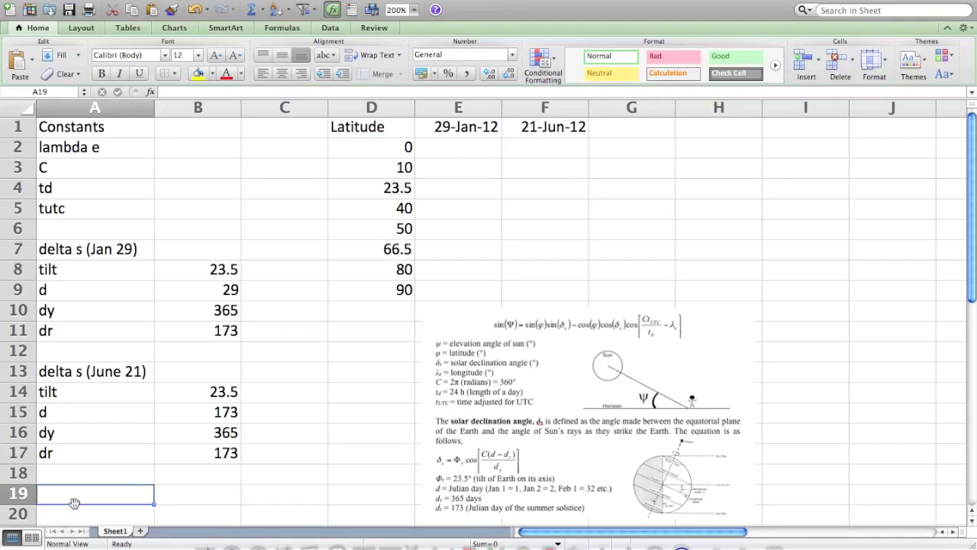
# Label A19 'convert to radians' and widen column A to fit it.
pyautogui.write('conve')
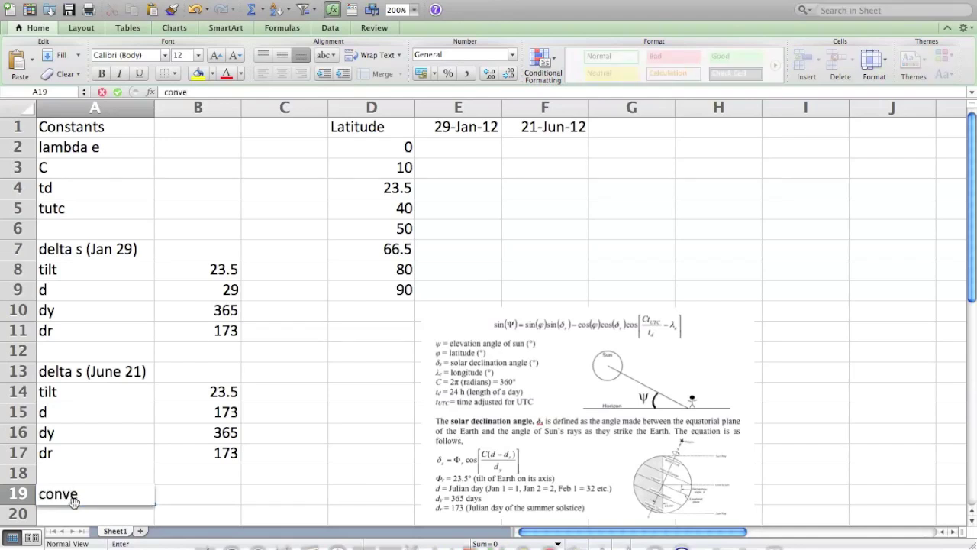
pyautogui.write('rt to radians')
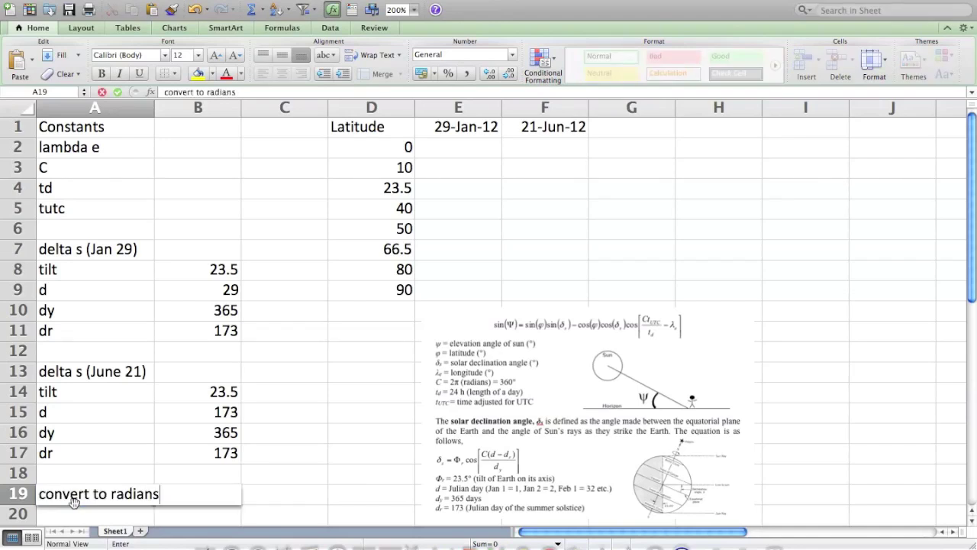
pyautogui.press('Return')
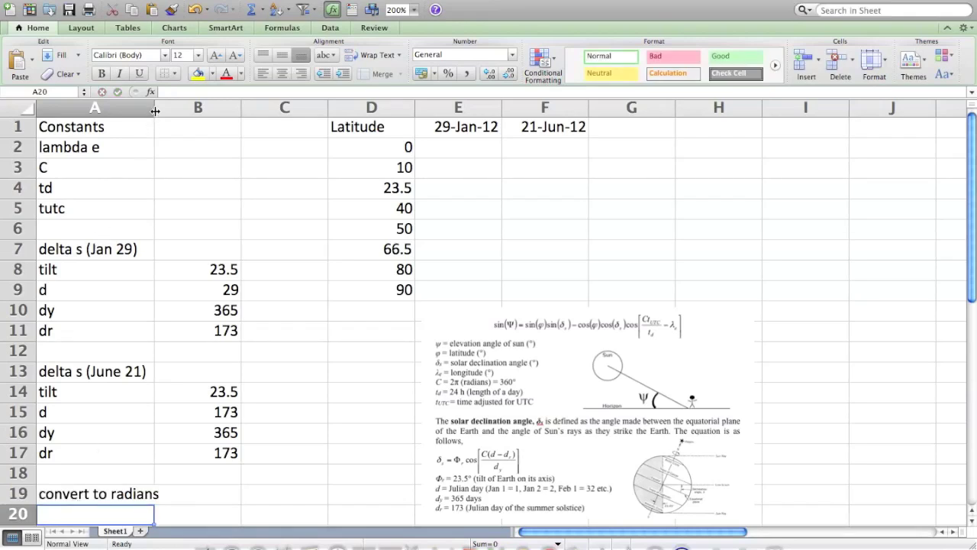
pyautogui.moveTo(155, 111); pyautogui.dragTo(167, 112)
# Enter =PI()/180 in B19, showing 0.01745329.
pyautogui.click(206, 490)
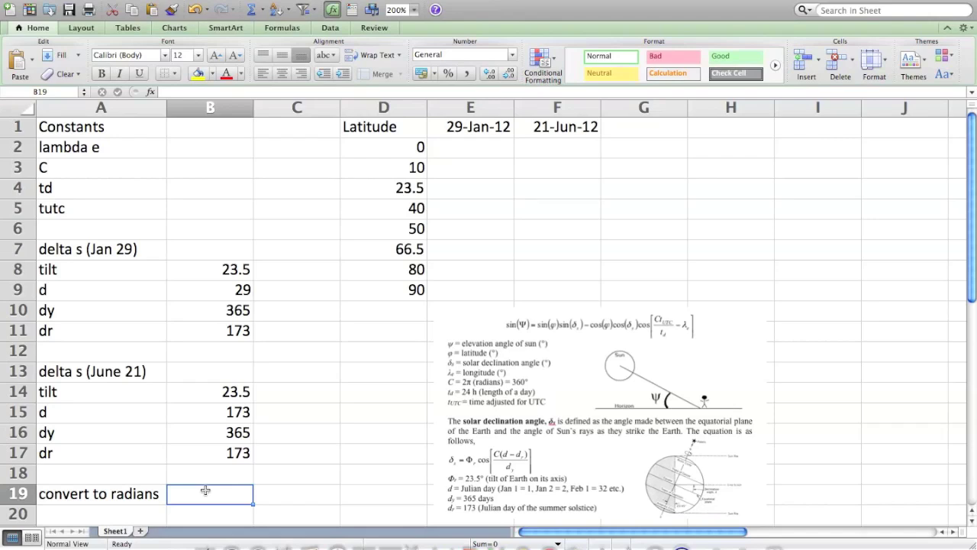
pyautogui.write('=')
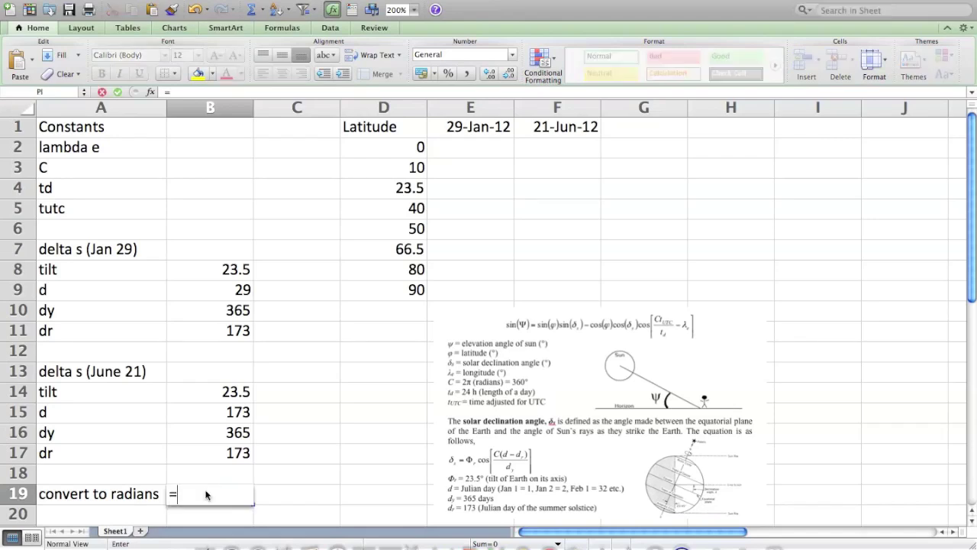
pyautogui.write('PI()')
pyautogui.write('/180')
pyautogui.press('Return')
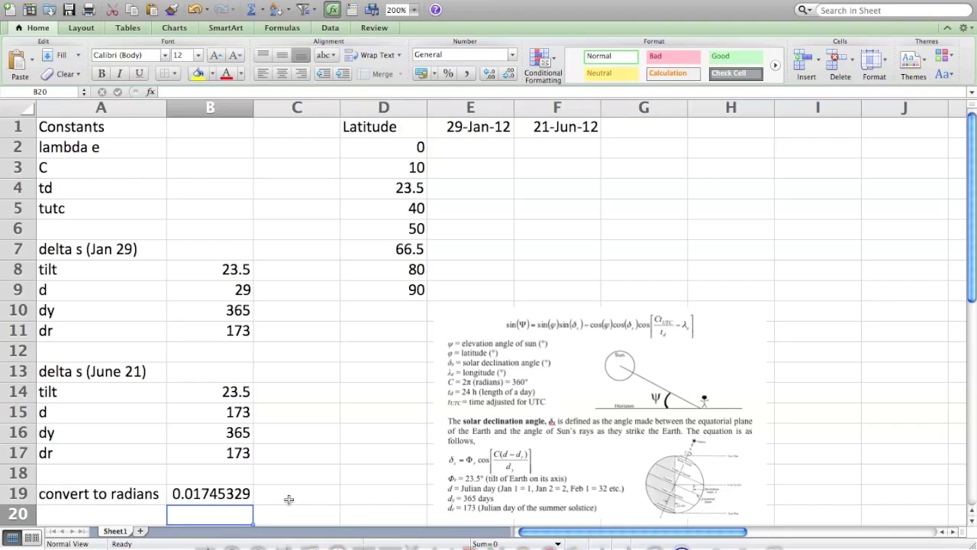
# Merge and center A1:B1 so the Constants heading spans both columns.
pyautogui.click(92, 127)
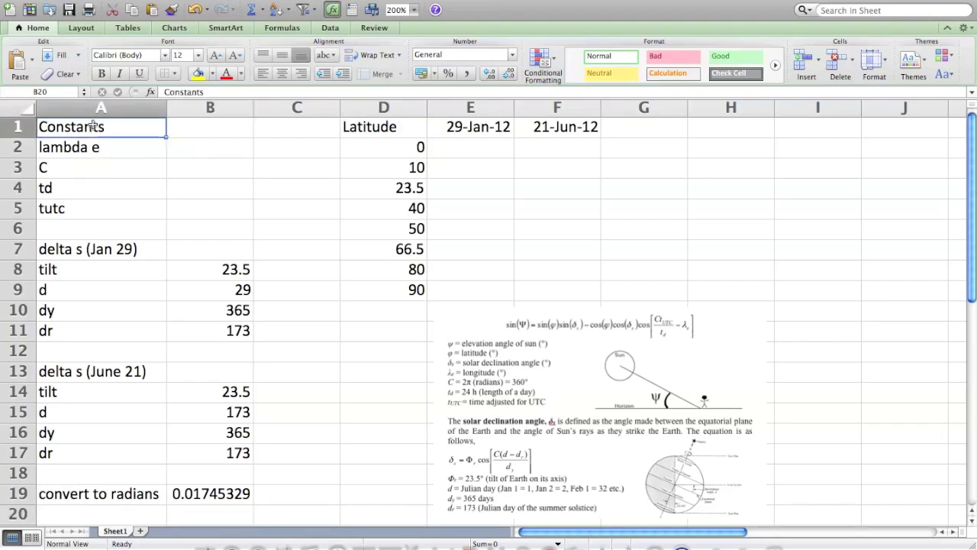
pyautogui.moveTo(93, 127); pyautogui.dragTo(186, 132)
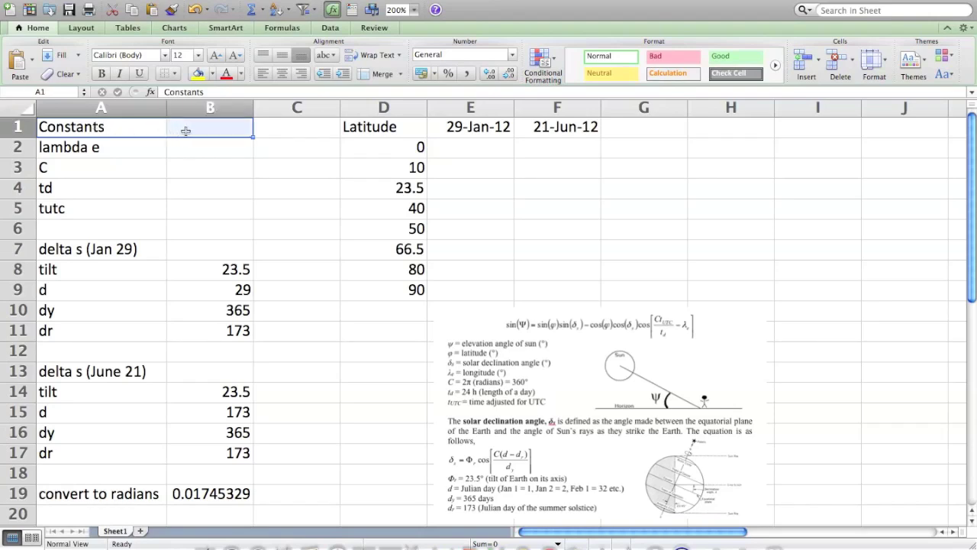
pyautogui.click(384, 76)
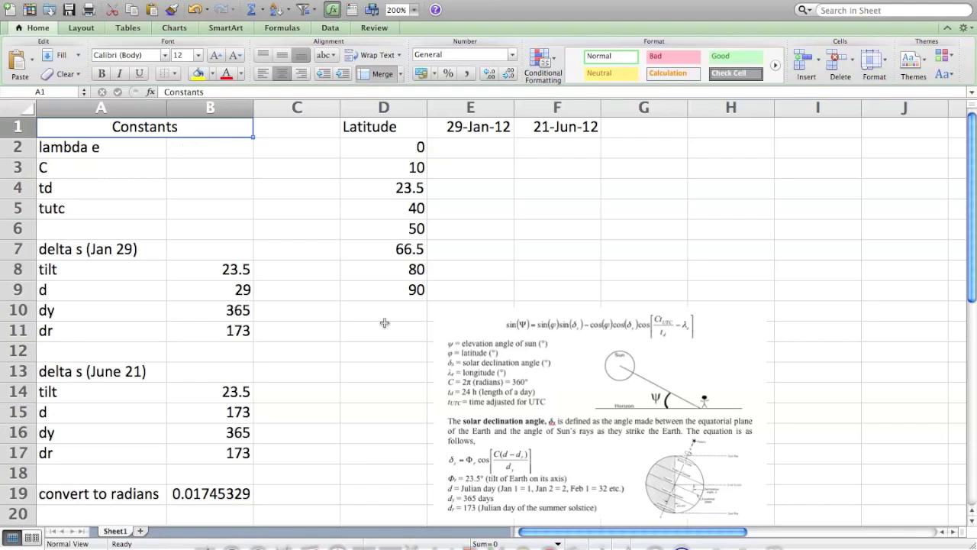
# Fill B2:B5 with the constant values 88, 360, 24 and 18.
pyautogui.click(197, 149)
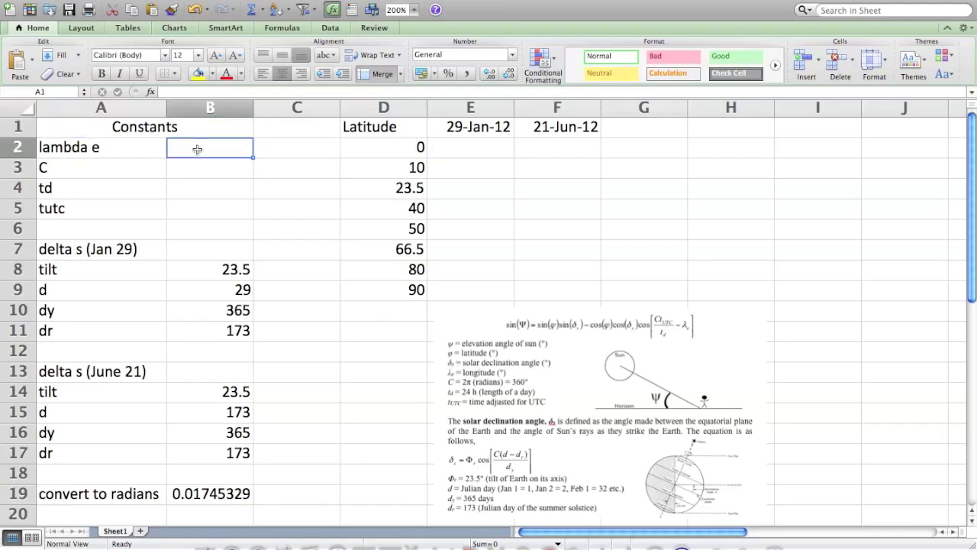
pyautogui.write('88')
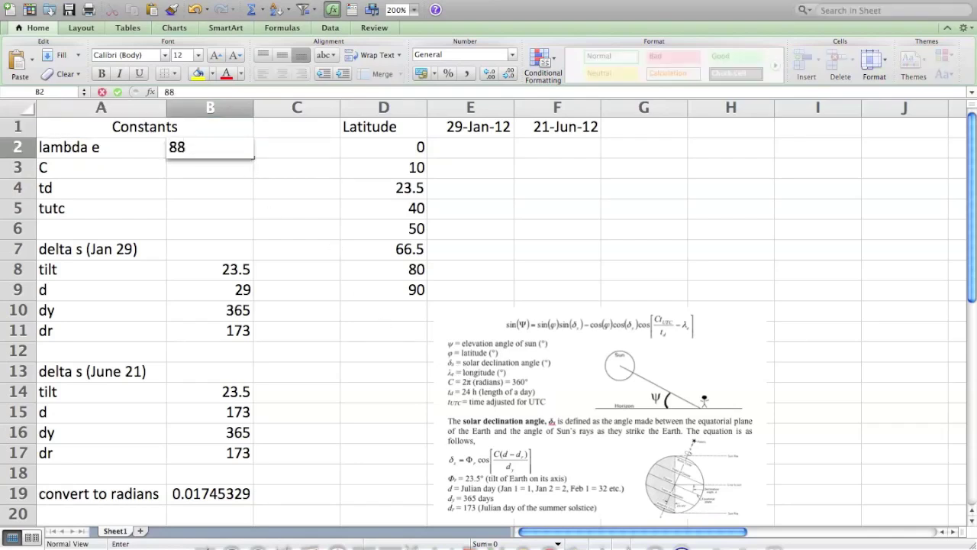
pyautogui.click(192, 168)
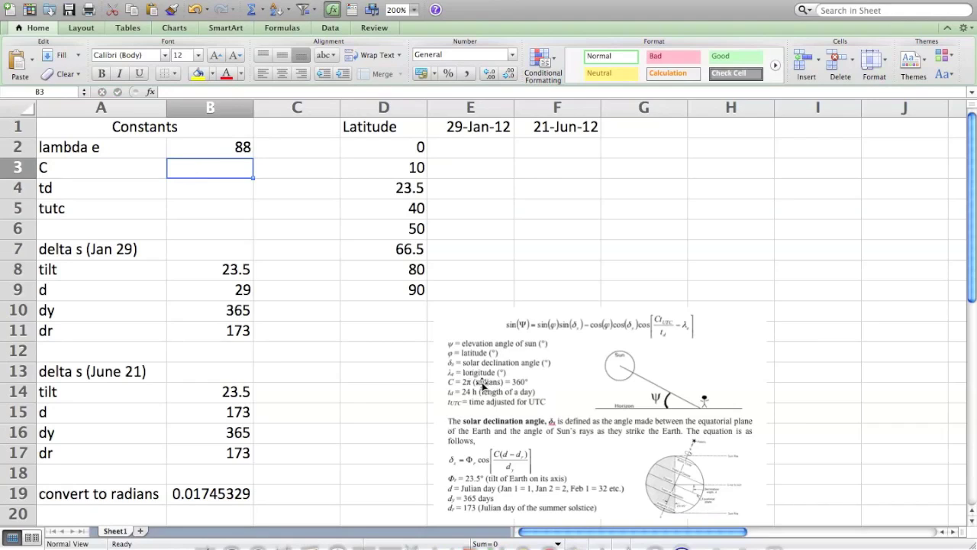
pyautogui.write('360')
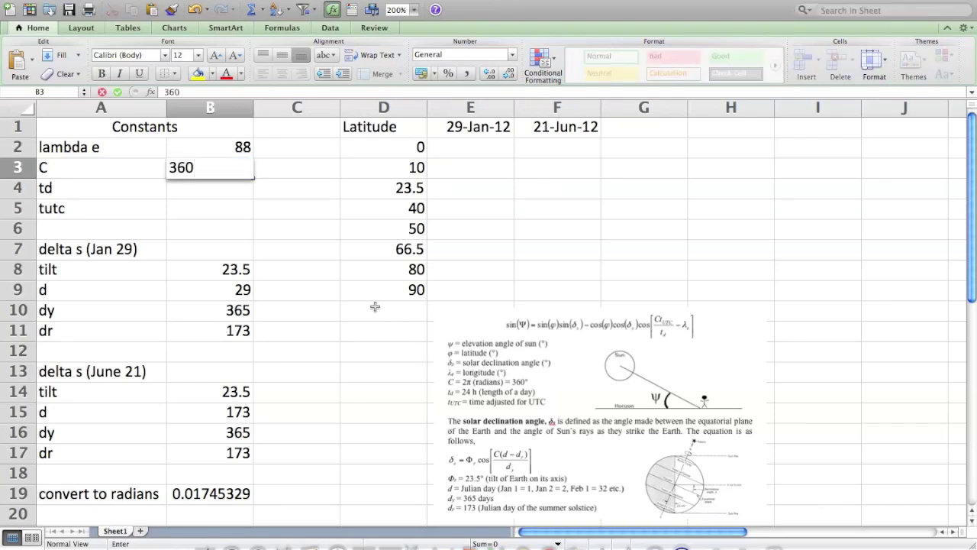
pyautogui.press('Return')
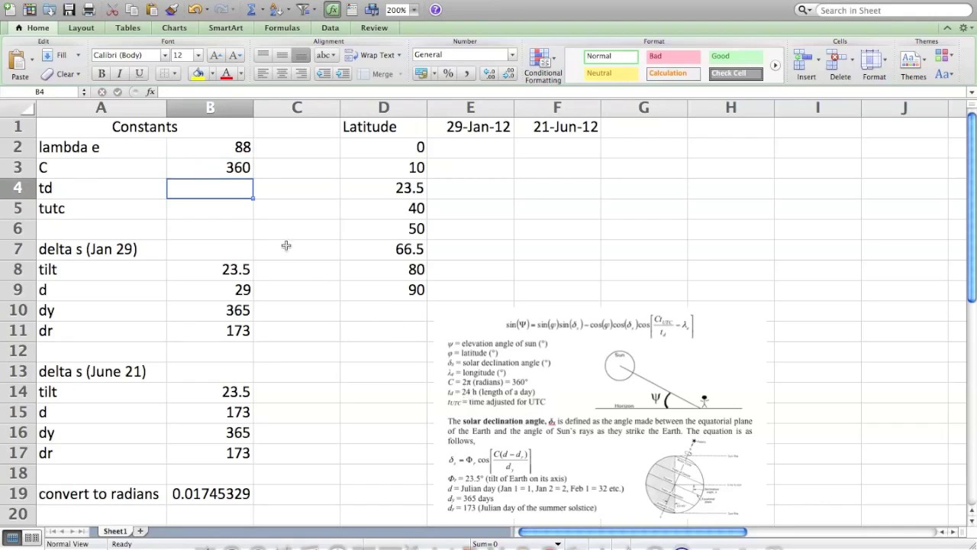
pyautogui.write('24')
pyautogui.press('Return')
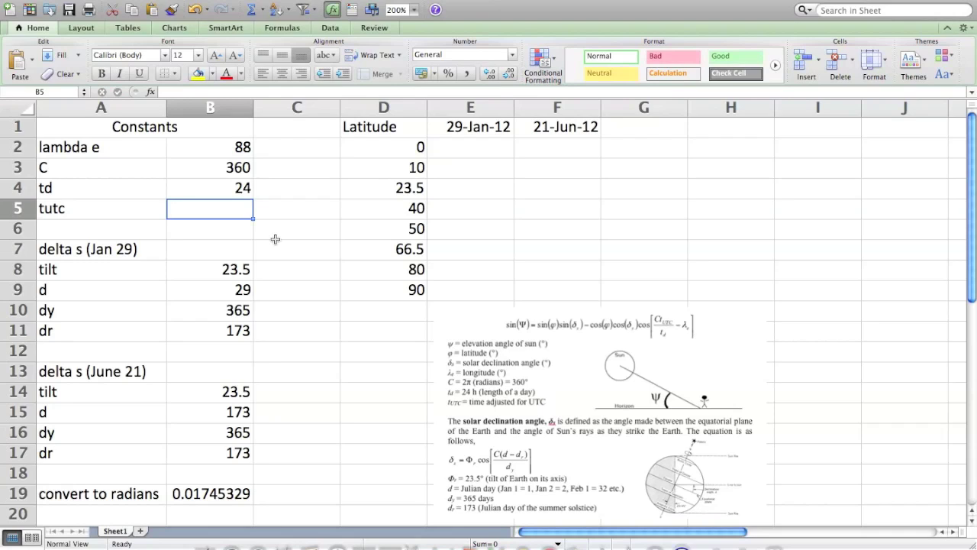
pyautogui.write('18')
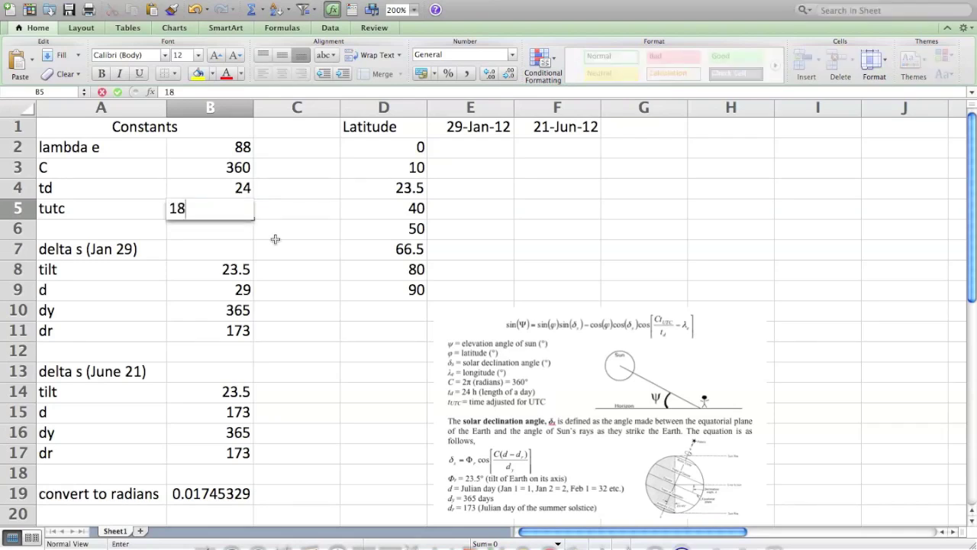
pyautogui.press('Return')
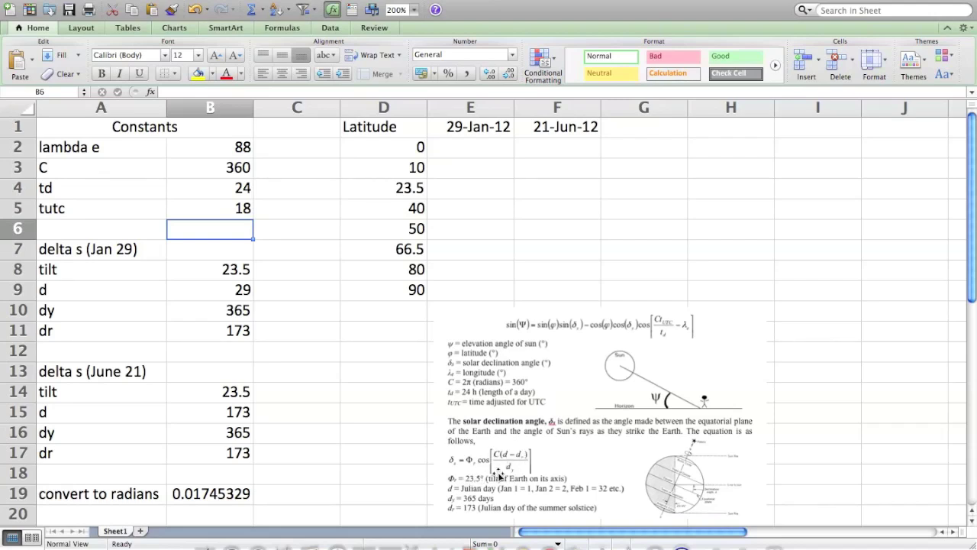
pyautogui.click(211, 248)
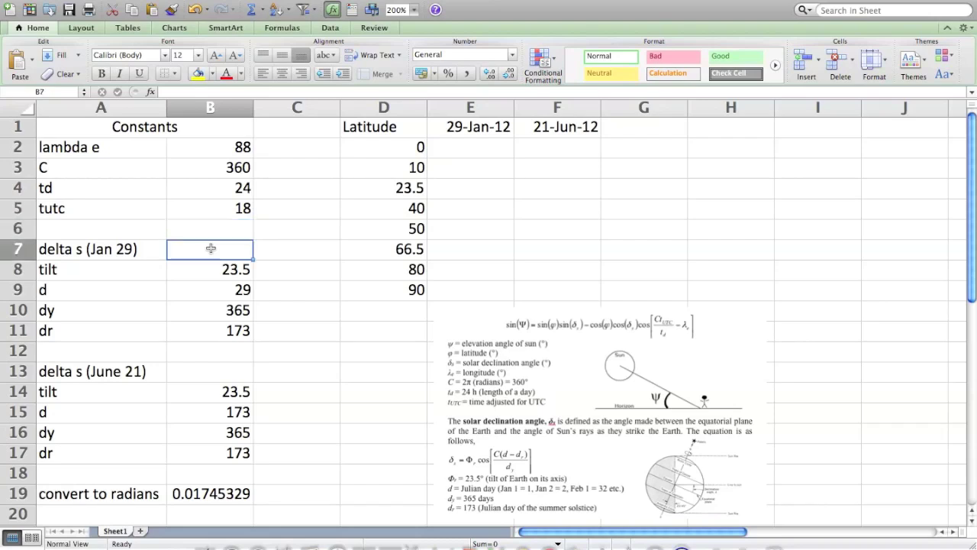
# Enter =B8*COS((B3*(B9-B10))) in B7 using cell references, giving -17.323219.
pyautogui.write('=')
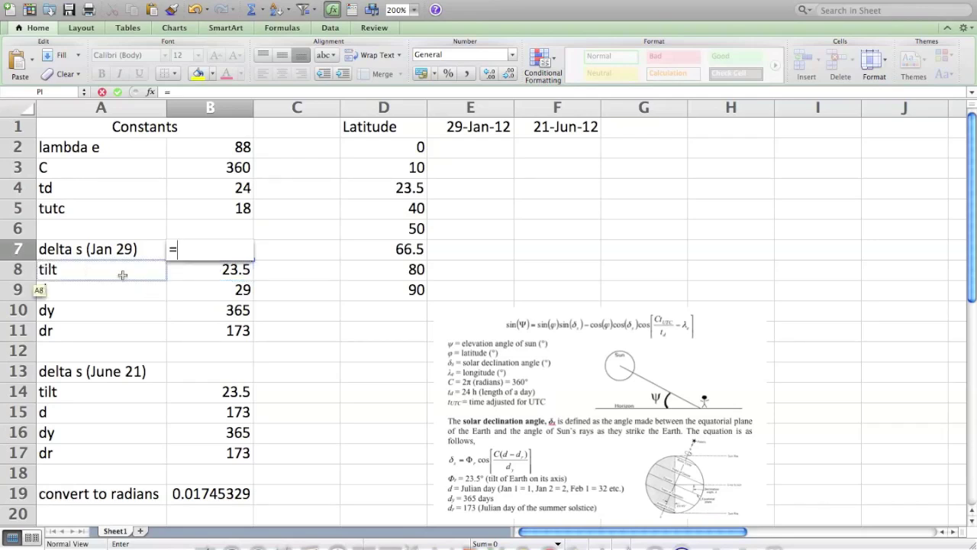
pyautogui.click(197, 271)
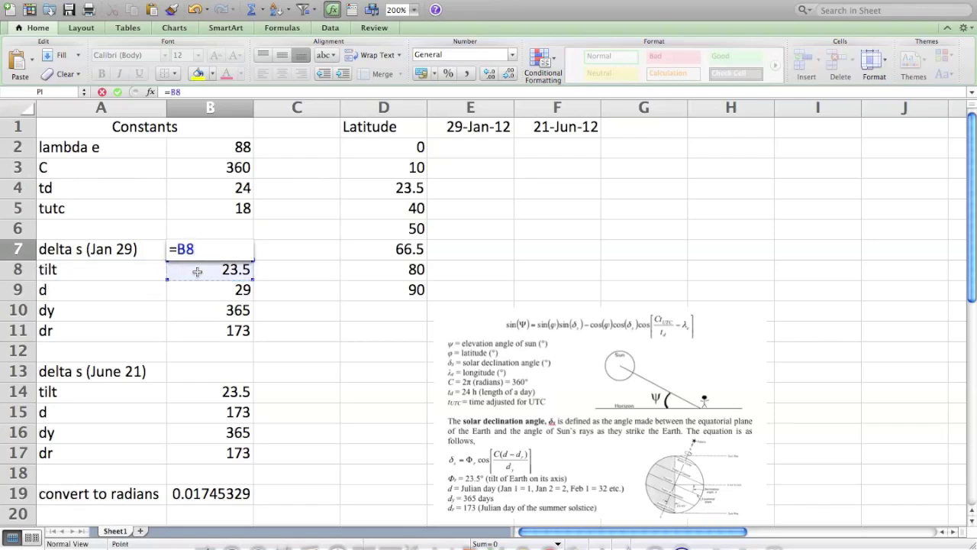
pyautogui.write('*COS')
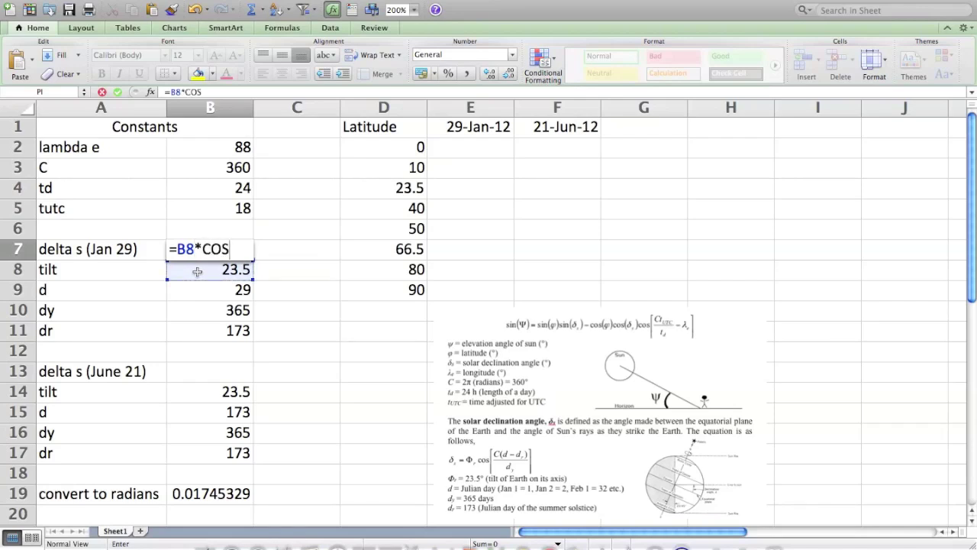
pyautogui.write('()')
pyautogui.click(238, 249)
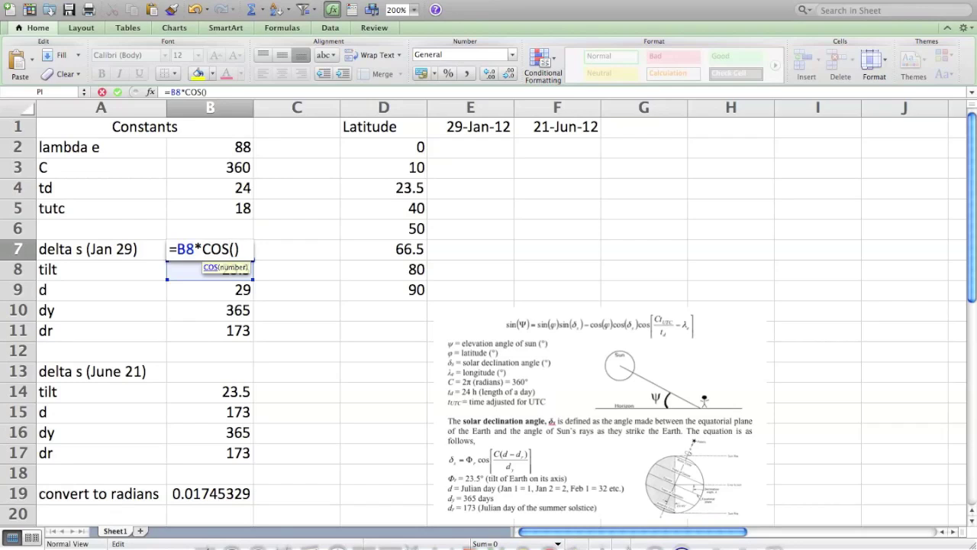
pyautogui.click(236, 249)
pyautogui.write('(')
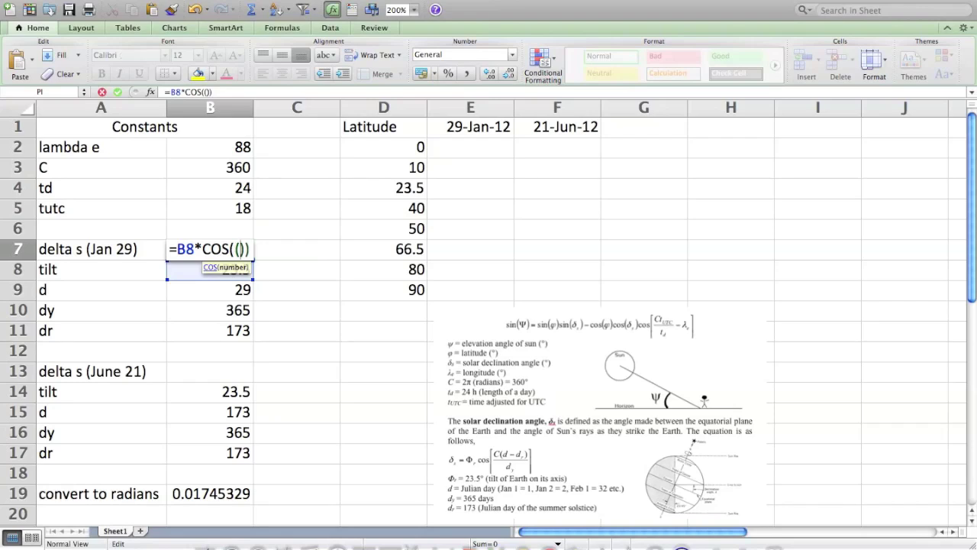
pyautogui.write('C')
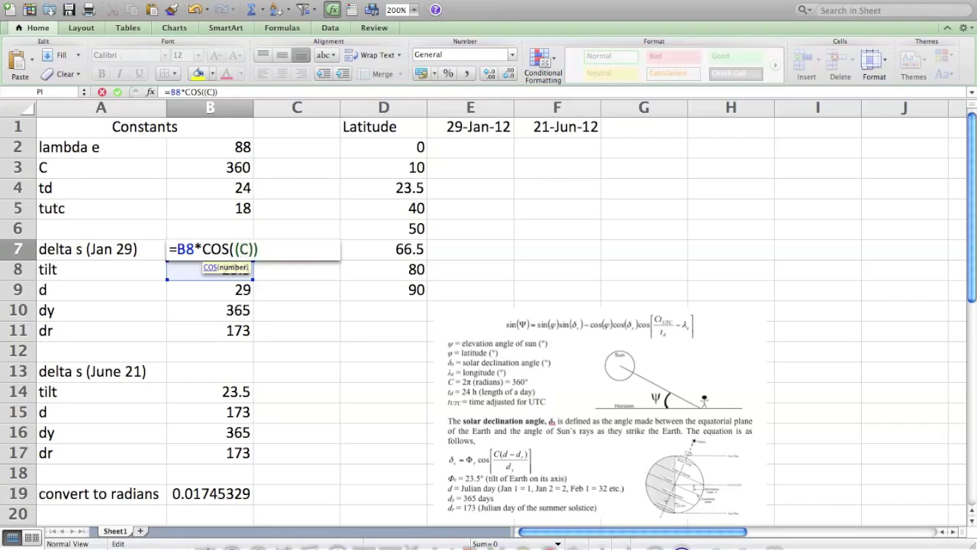
pyautogui.press('BackSpace')
pyautogui.click(241, 166)
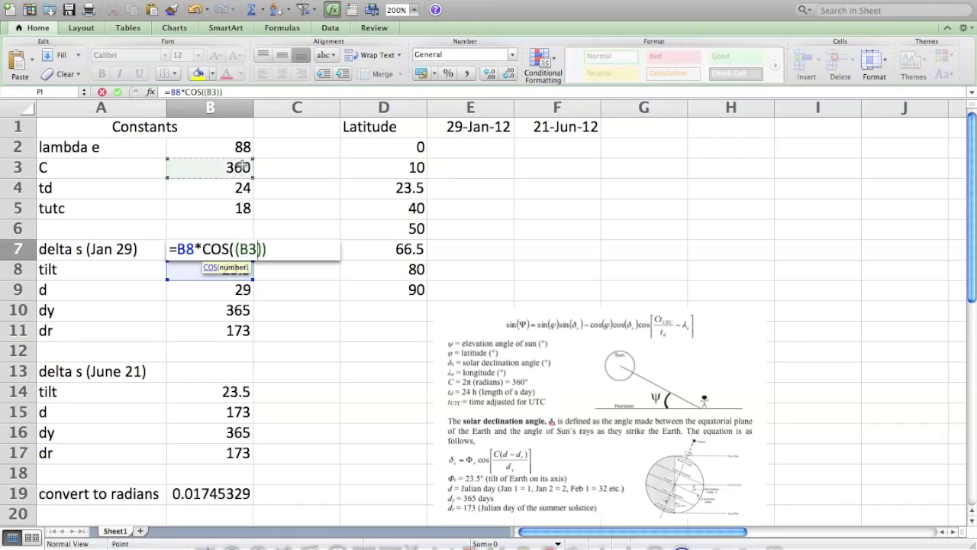
pyautogui.write('*')
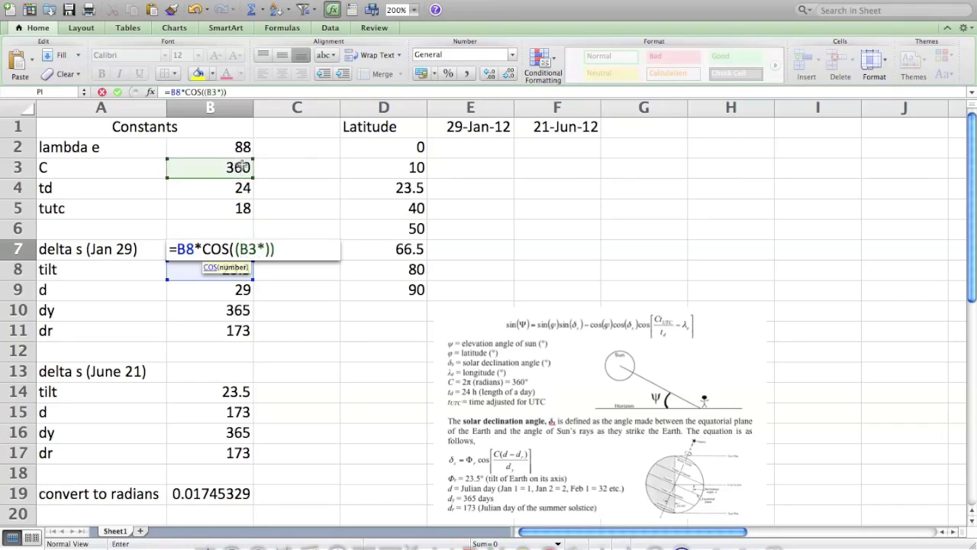
pyautogui.write('(')
pyautogui.write('-')
pyautogui.click(227, 311)
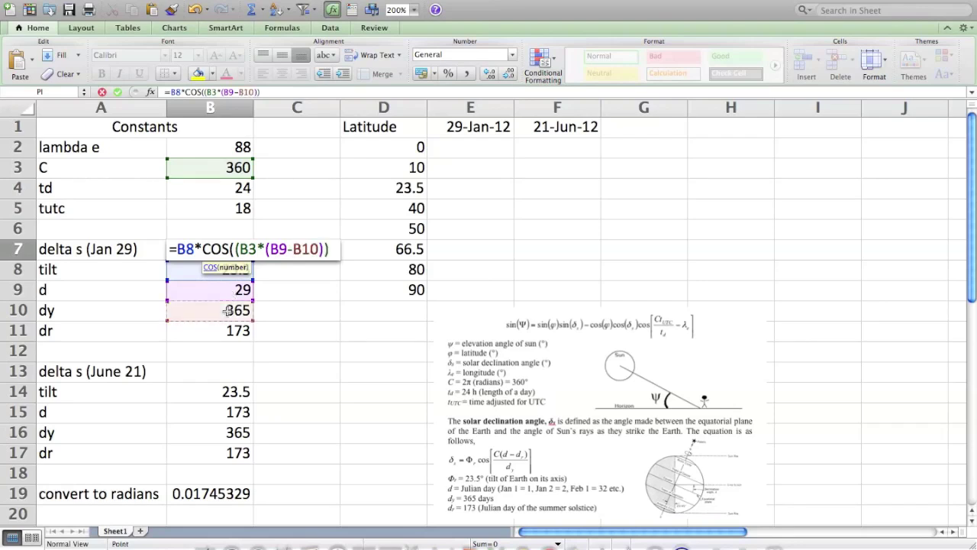
pyautogui.write(')/')
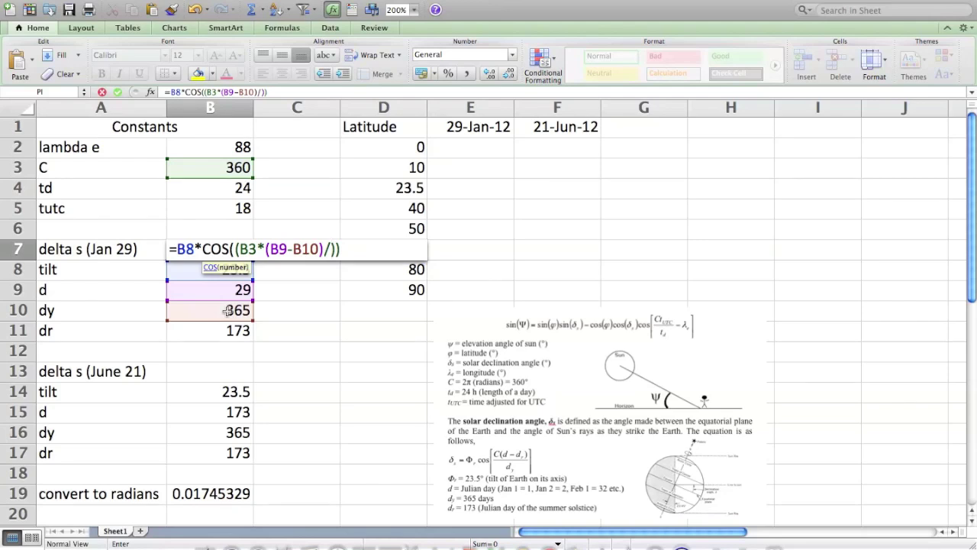
pyautogui.press('BackSpace')
pyautogui.press('Tab')
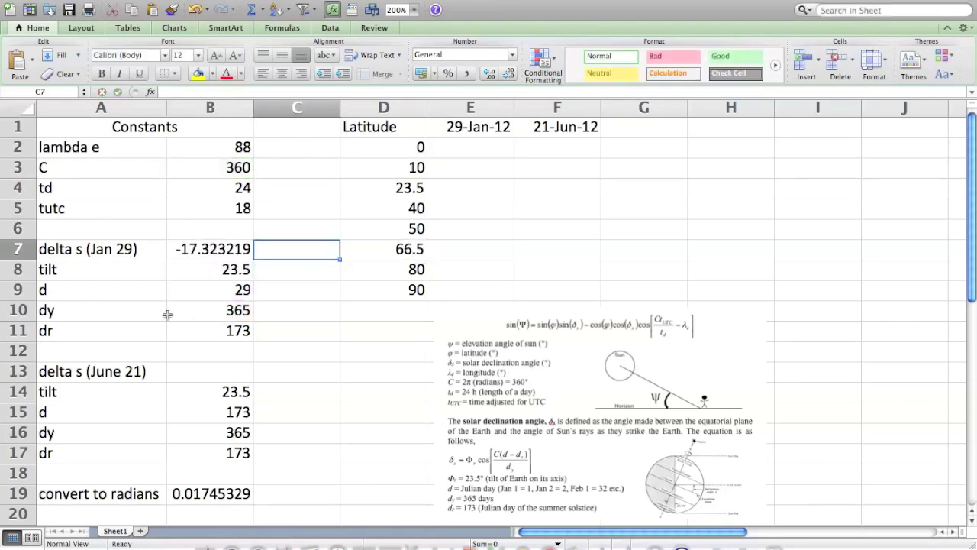
# Edit B7's formula to =B8*COS((B3*(B9-B11))/B10), now returning -18.626202.
pyautogui.doubleClick(218, 252)
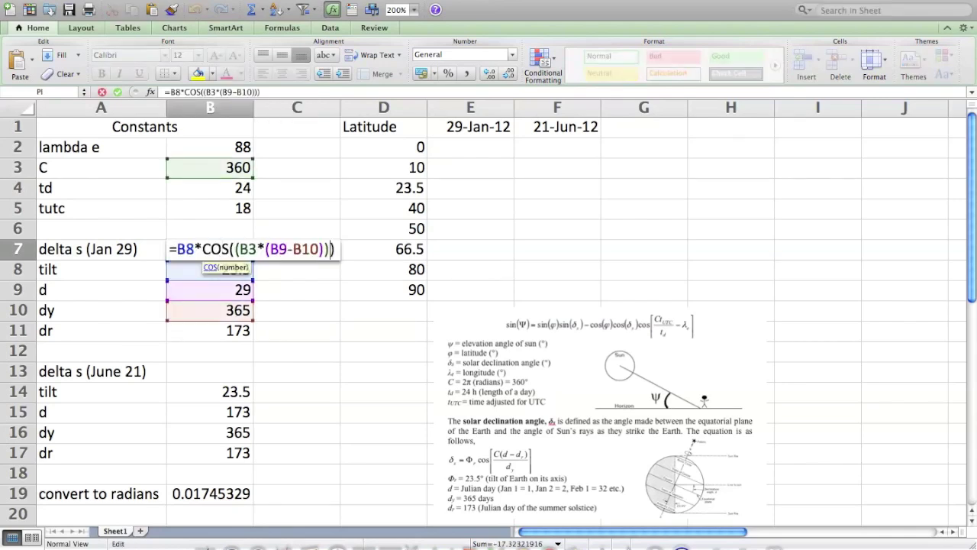
pyautogui.write('/')
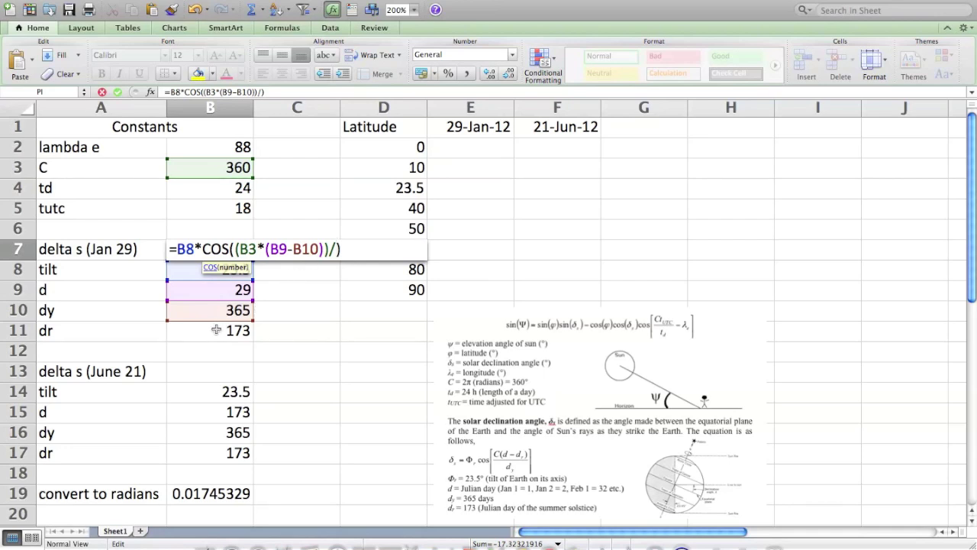
pyautogui.click(216, 330)
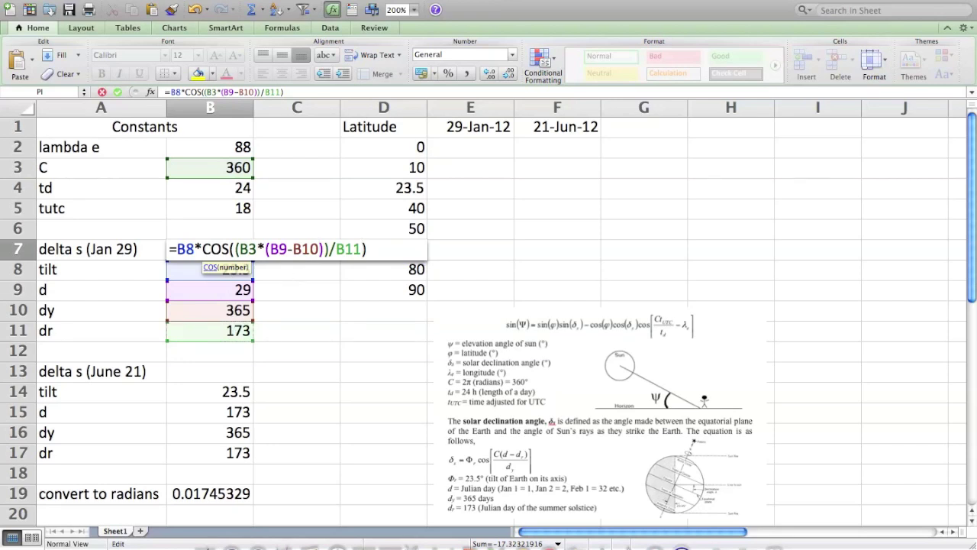
pyautogui.press('BackSpace')
pyautogui.write('1')
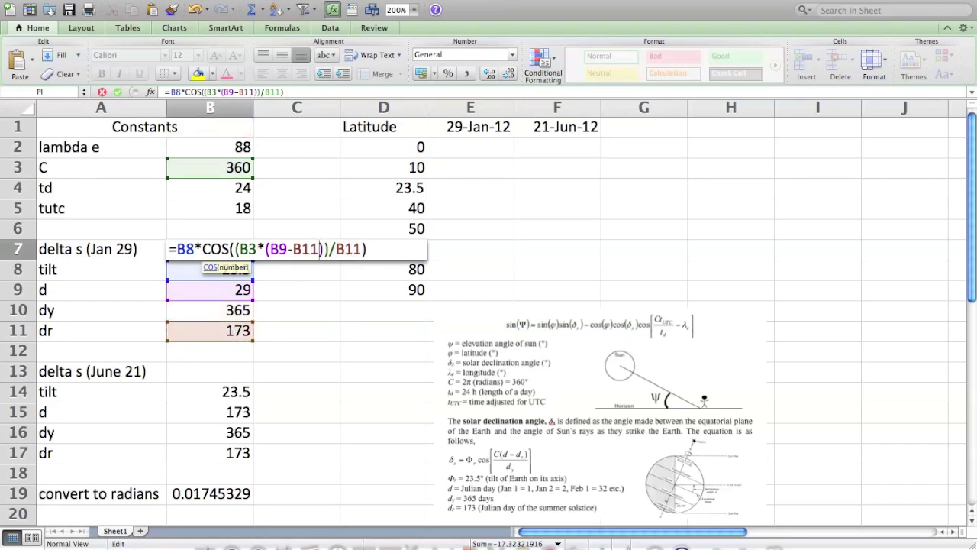
pyautogui.press('Right')
pyautogui.press('Right')
pyautogui.press('Right')
pyautogui.press('Right')
pyautogui.press('Right')
pyautogui.press('Right')
pyautogui.press('BackSpace')
pyautogui.write('0')
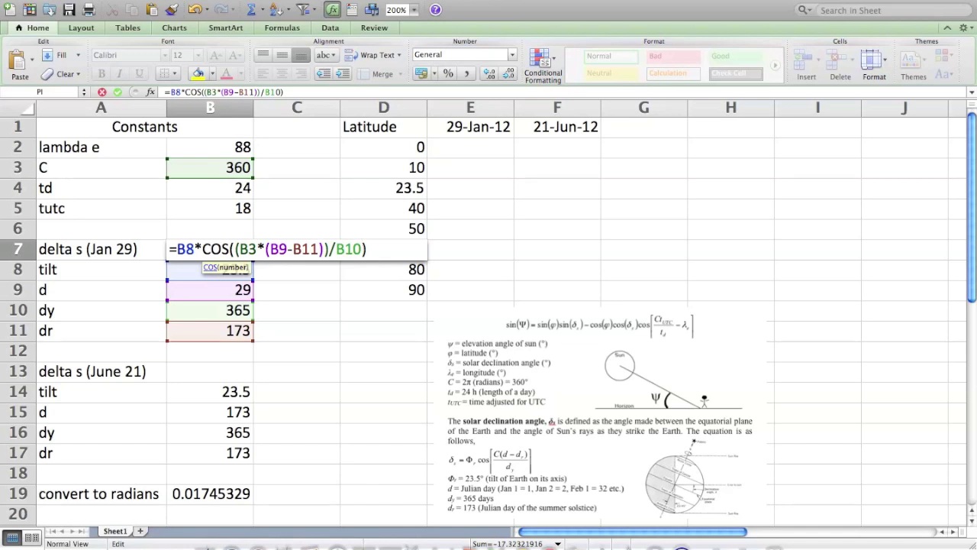
pyautogui.press('Return')
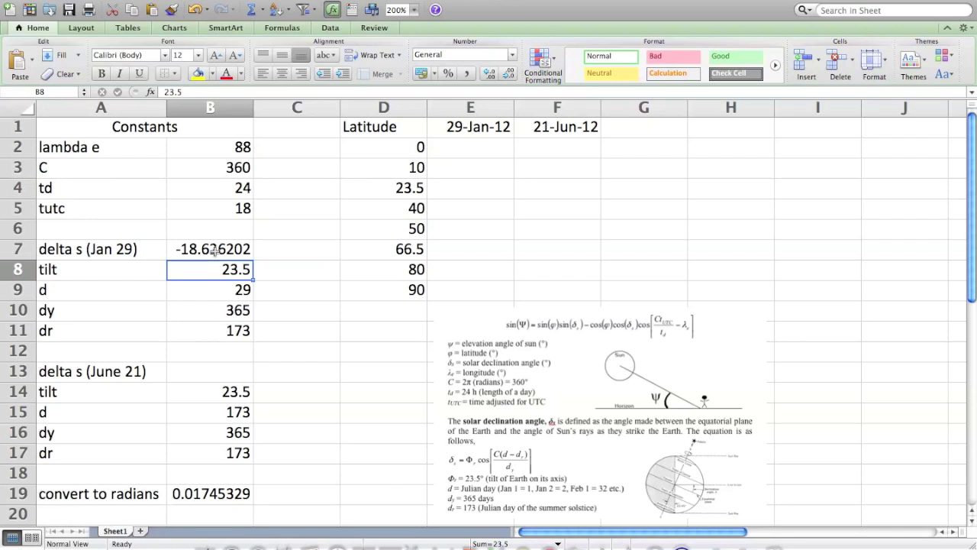
pyautogui.doubleClick(215, 253)
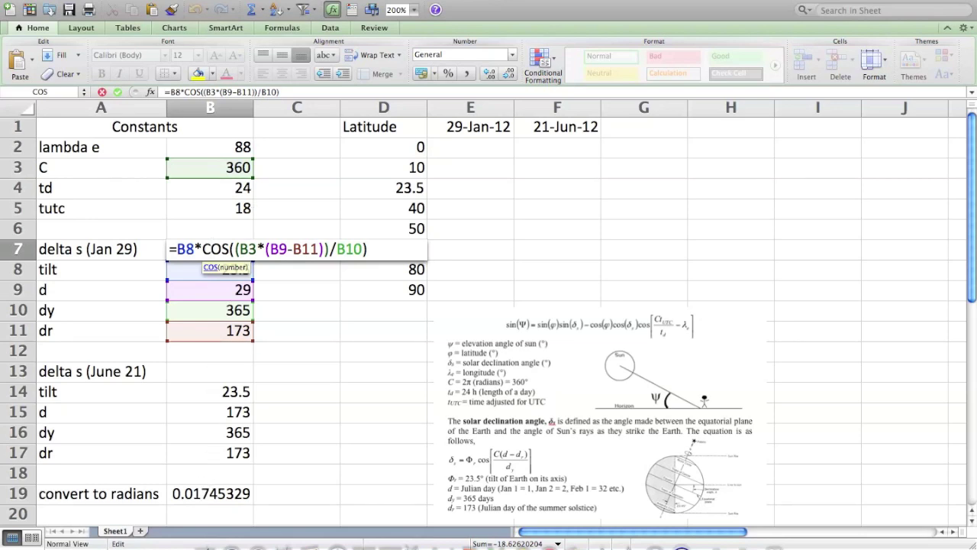
# Insert 'B19*' at the start of the COS argument in B7 so it evaluates to -18.525169.
pyautogui.click(236, 249)
pyautogui.click(203, 497)
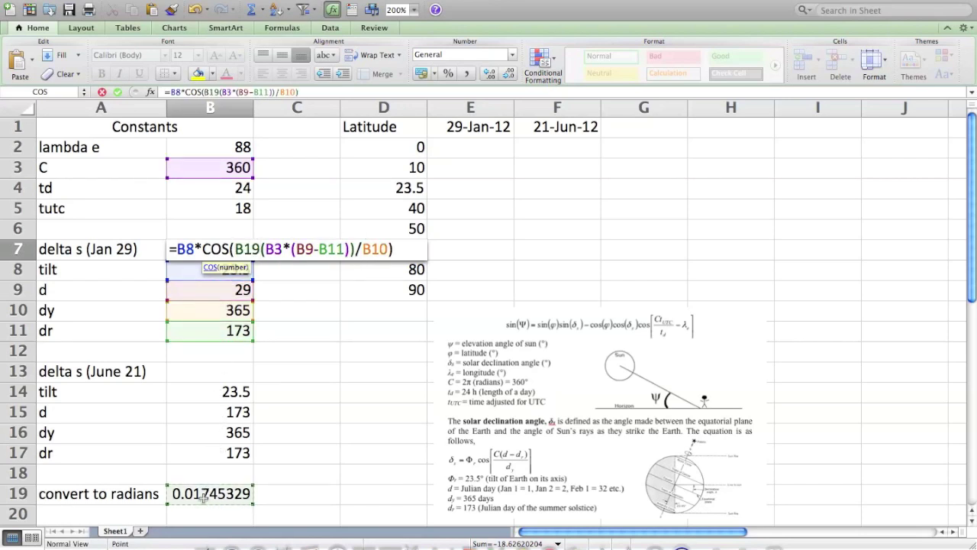
pyautogui.write('*')
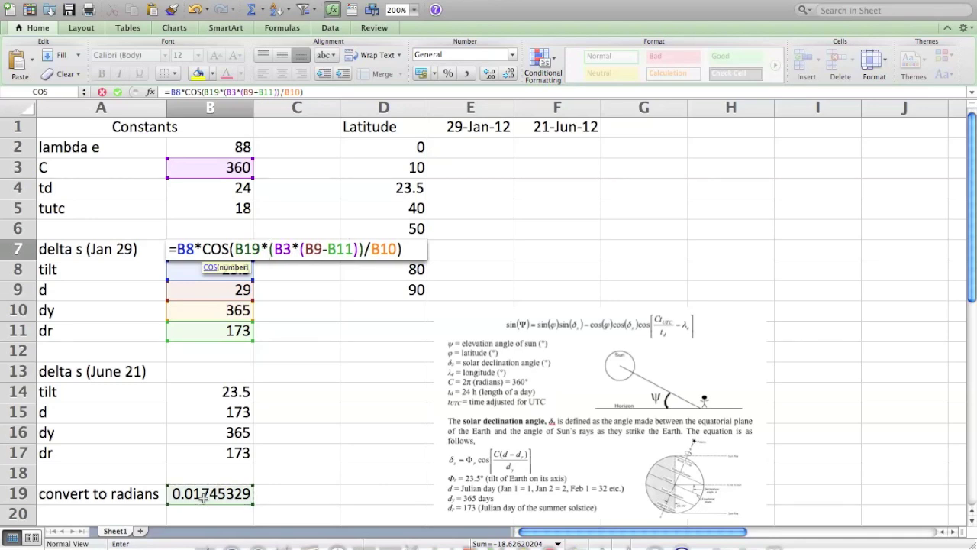
pyautogui.press('Return')
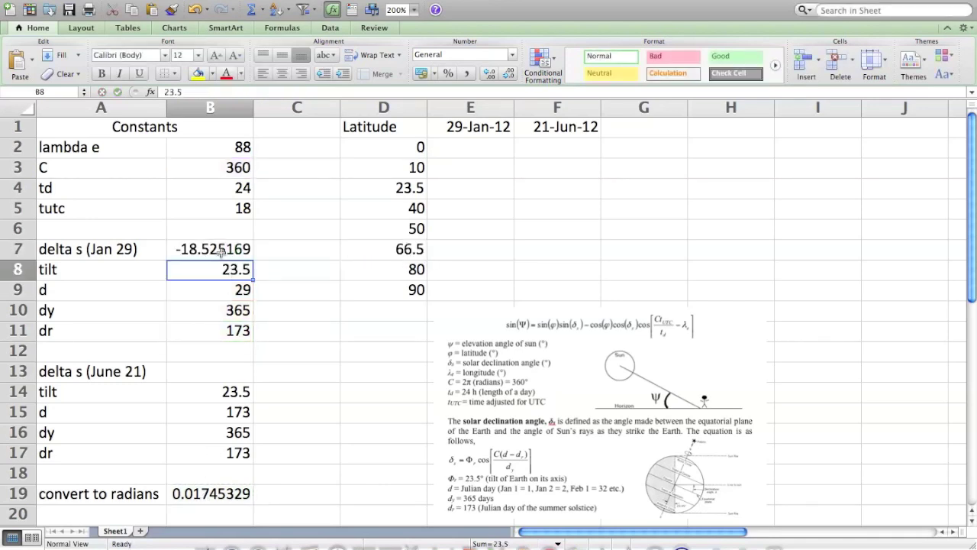